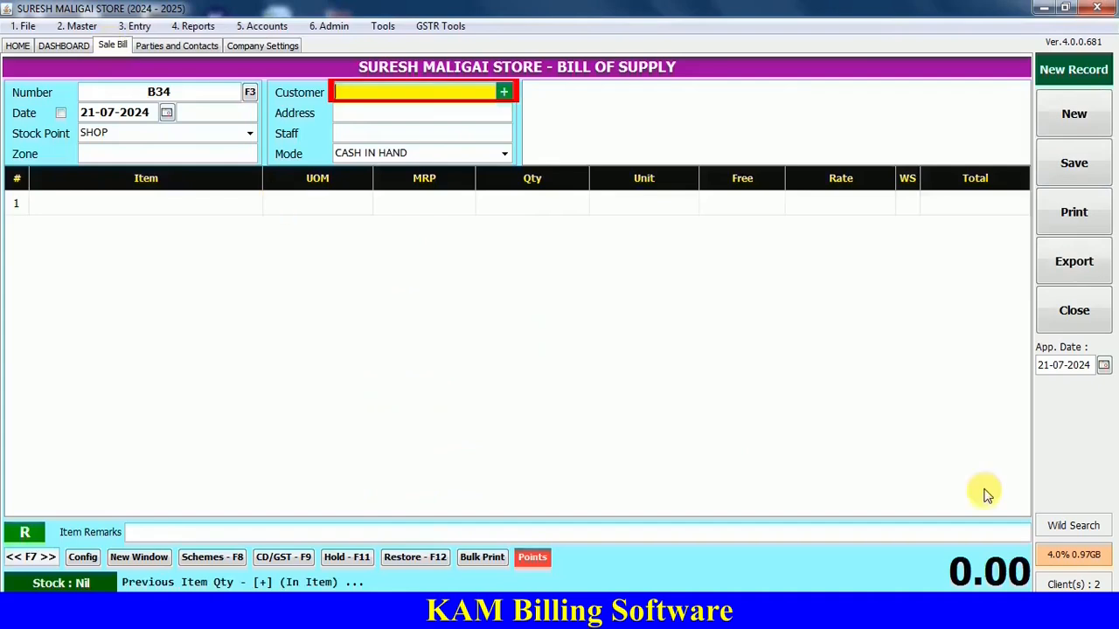
- Set CUSTOMER 1 as the sale bill's customer and CASH IN HAND as its payment mode
{"action": "key", "text": "Return"}
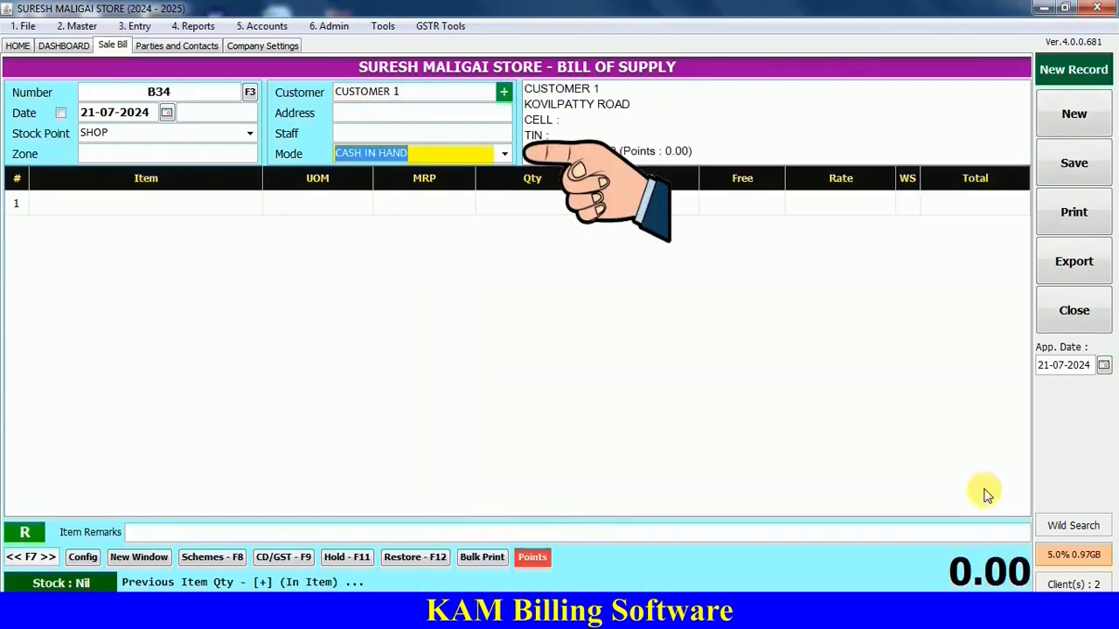
{"action": "key", "text": "alt+Down"}
{"action": "key", "text": "Up"}
{"action": "key", "text": "Down"}
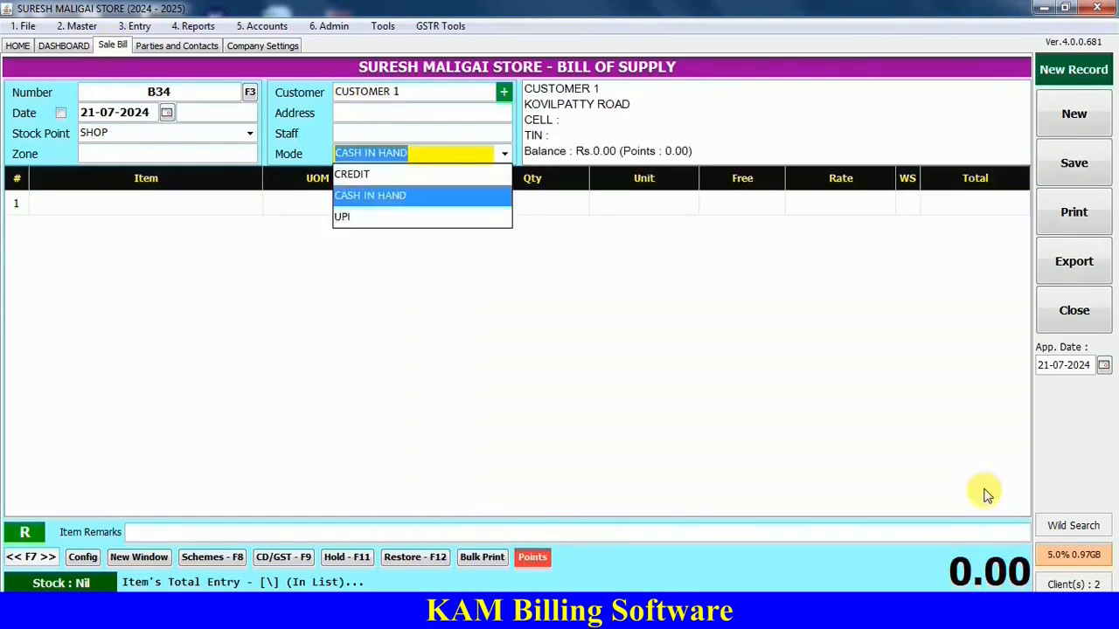
{"action": "key", "text": "Return"}
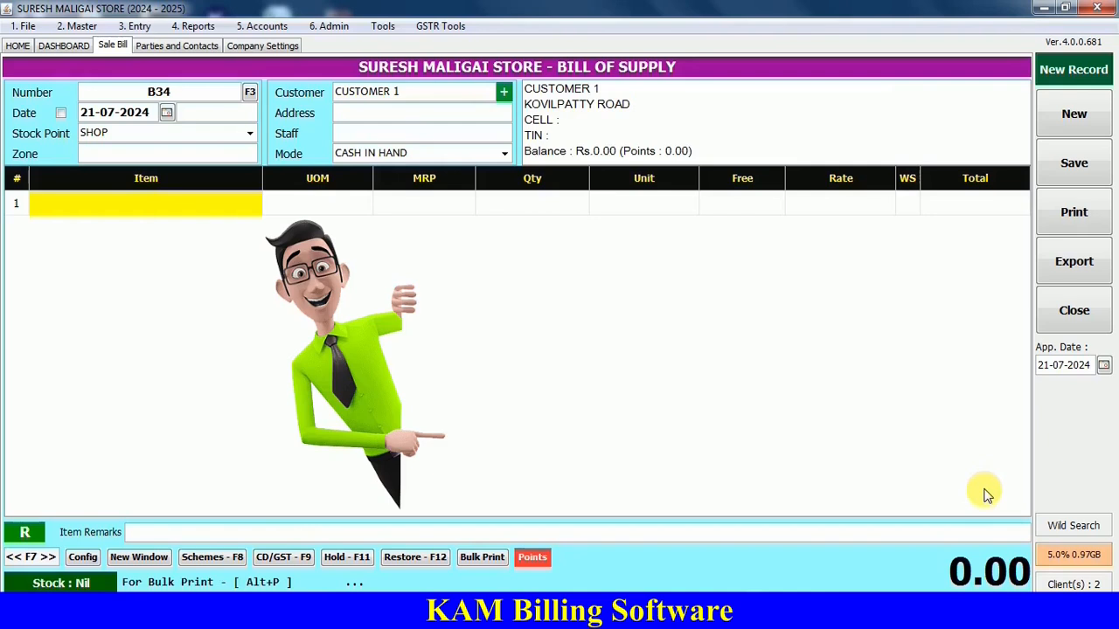
- Turn off Customer Selection and Mode Selection in the company's Invoice & Bills settings and save them
{"action": "left_click", "coordinate": [262, 45]}
{"action": "left_click_drag", "start_coordinate": [866, 377], "coordinate": [879, 215]}
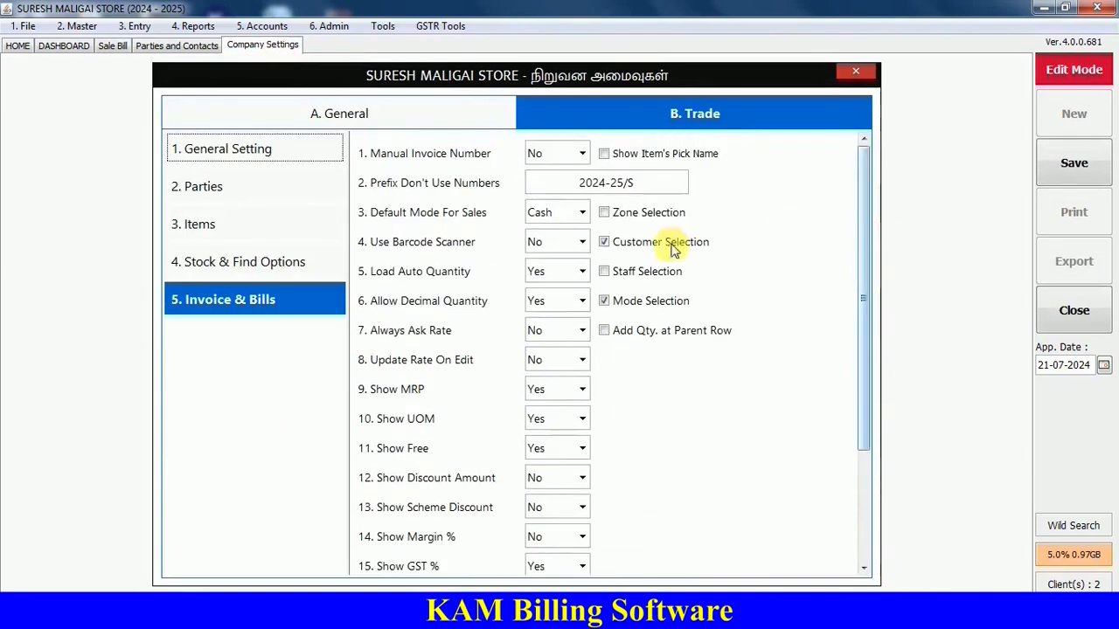
{"action": "left_click", "coordinate": [603, 242]}
{"action": "left_click", "coordinate": [603, 301]}
{"action": "left_click", "coordinate": [1072, 164]}
{"action": "left_click", "coordinate": [570, 326]}
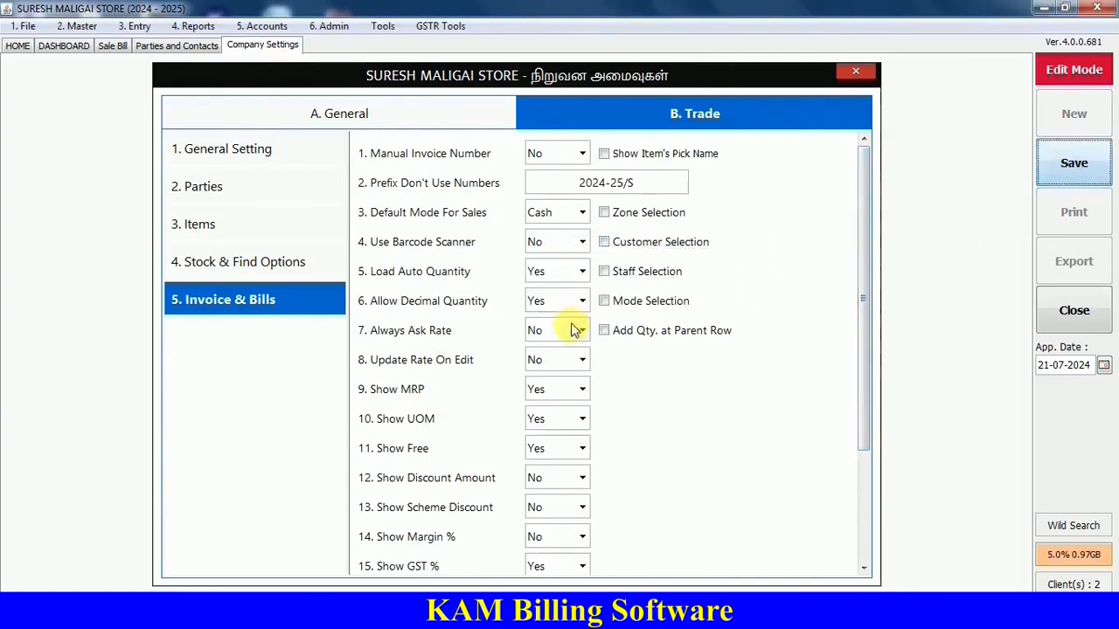
- Start a new sale bill and add three 200G-சக்தி பஜ்ஜி and one ½கி ஹார்லிக்ஸ் ஆக்டிவ்
{"action": "left_click", "coordinate": [118, 45]}
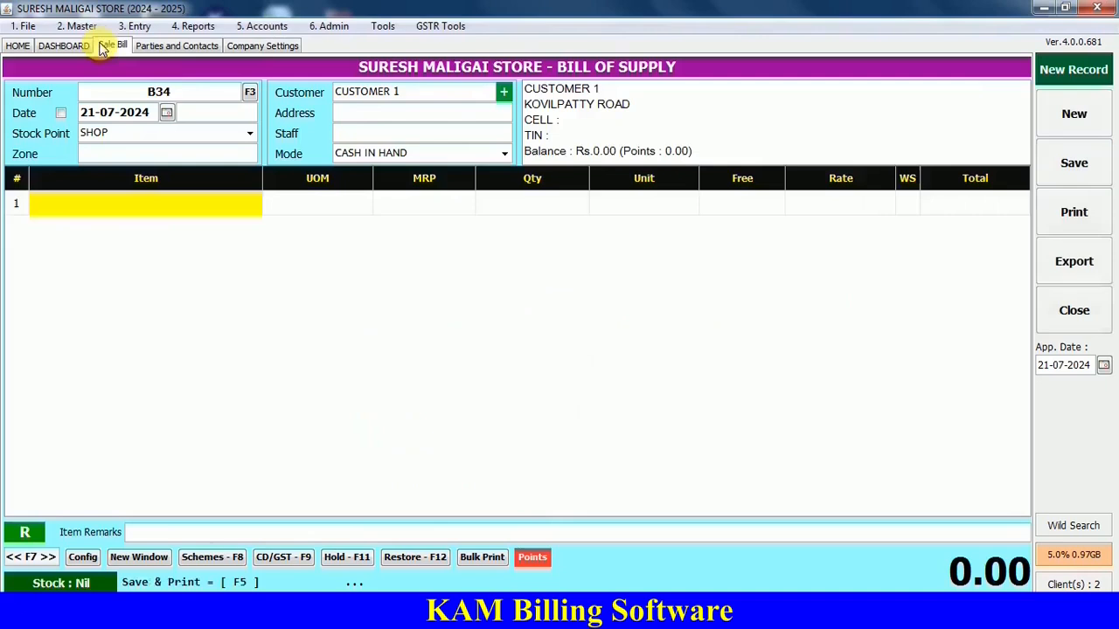
{"action": "left_click", "coordinate": [1099, 128]}
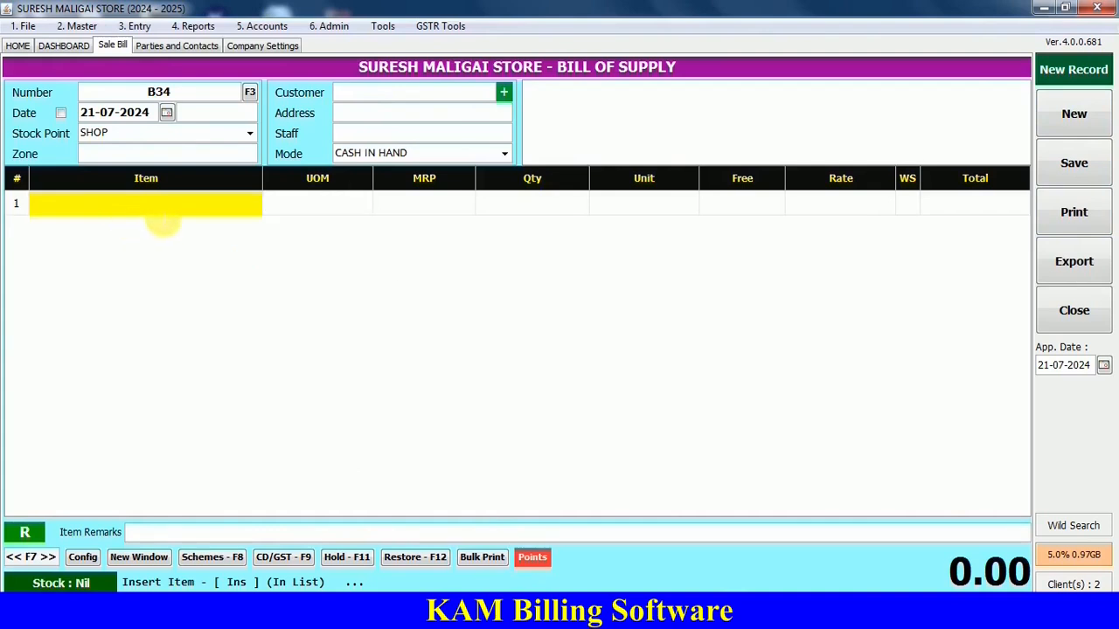
{"action": "type", "text": "SAK"}
{"action": "key", "text": "Return"}
{"action": "type", "text": "3"}
{"action": "key", "text": "Return"}
{"action": "type", "text": "HOR"}
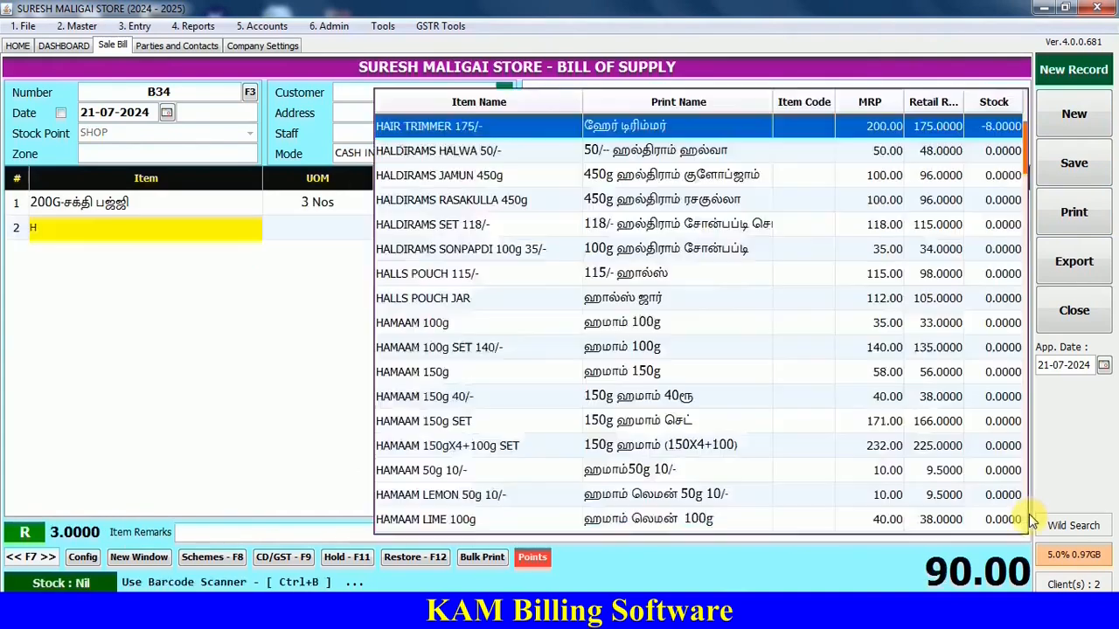
{"action": "key", "text": "Return"}
{"action": "key", "text": "Return"}
- Add one 500ML கஜபதி and two 1kg உதயம் து பருப்பு to the sale bill
{"action": "type", "text": "G"}
{"action": "key", "text": "Return"}
{"action": "key", "text": "Return"}
{"action": "type", "text": "U"}
{"action": "key", "text": "Return"}
{"action": "type", "text": "2"}
{"action": "key", "text": "Return"}
- Add one A1 பாதாம்100g to the sale bill as the fifth item
{"action": "type", "text": "B"}
{"action": "key", "text": "Down"}
{"action": "key", "text": "Down"}
{"action": "key", "text": "Down"}
{"action": "key", "text": "Down"}
{"action": "key", "text": "Down"}
{"action": "key", "text": "Down"}
{"action": "key", "text": "Down"}
{"action": "key", "text": "Down"}
{"action": "key", "text": "Return"}
{"action": "key", "text": "Return"}
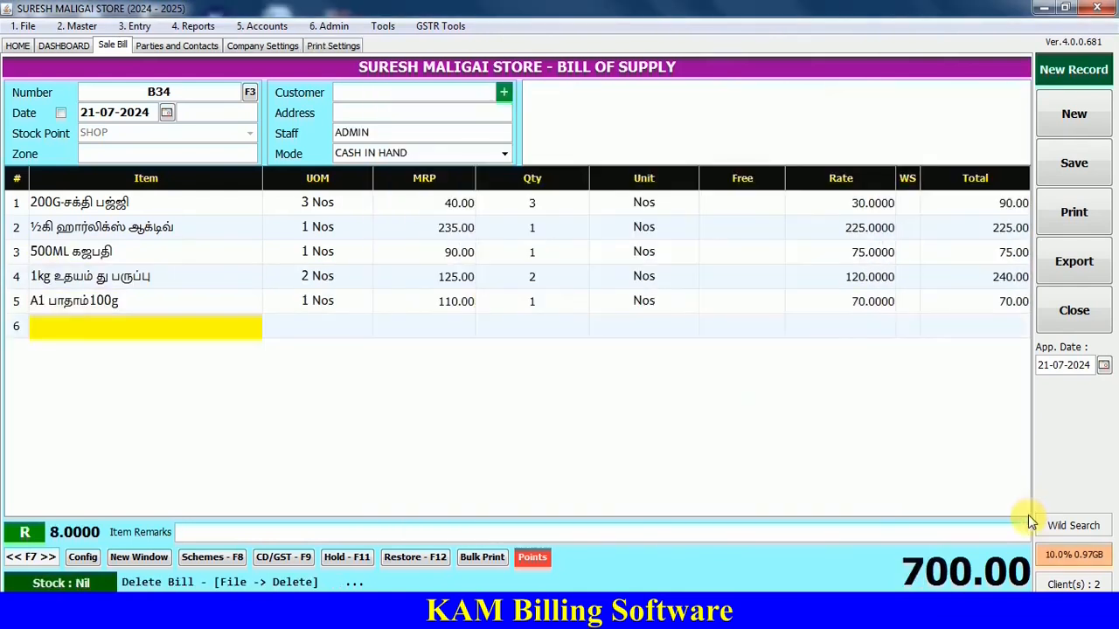
- Assign CUSTOMER 1 to the completed bill and open its payment options
{"action": "key", "text": "Tab"}
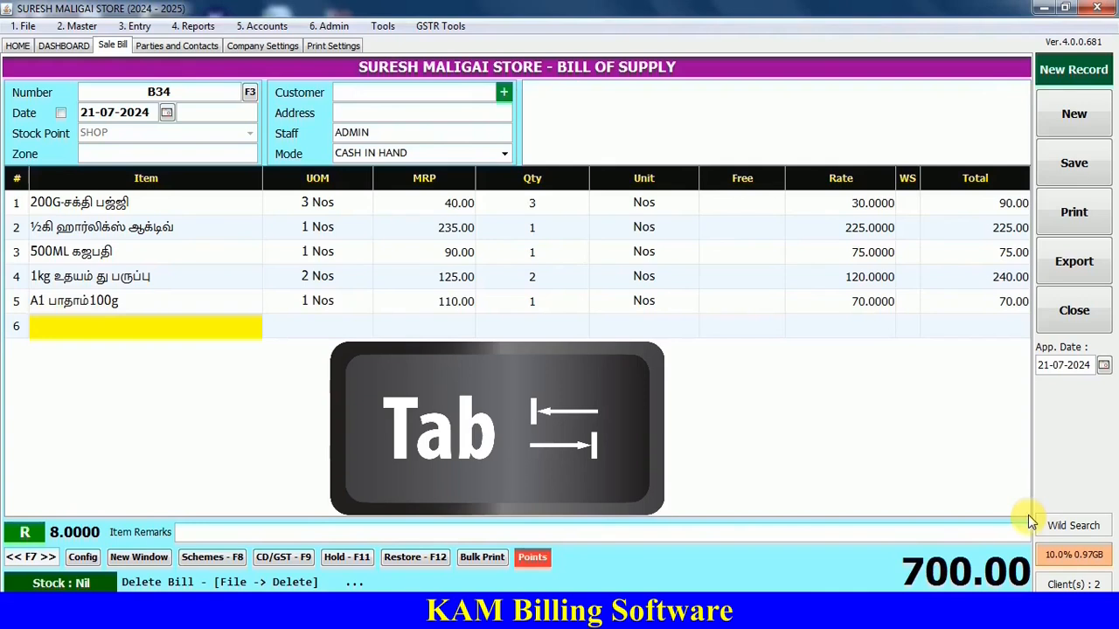
{"action": "key", "text": "Tab"}
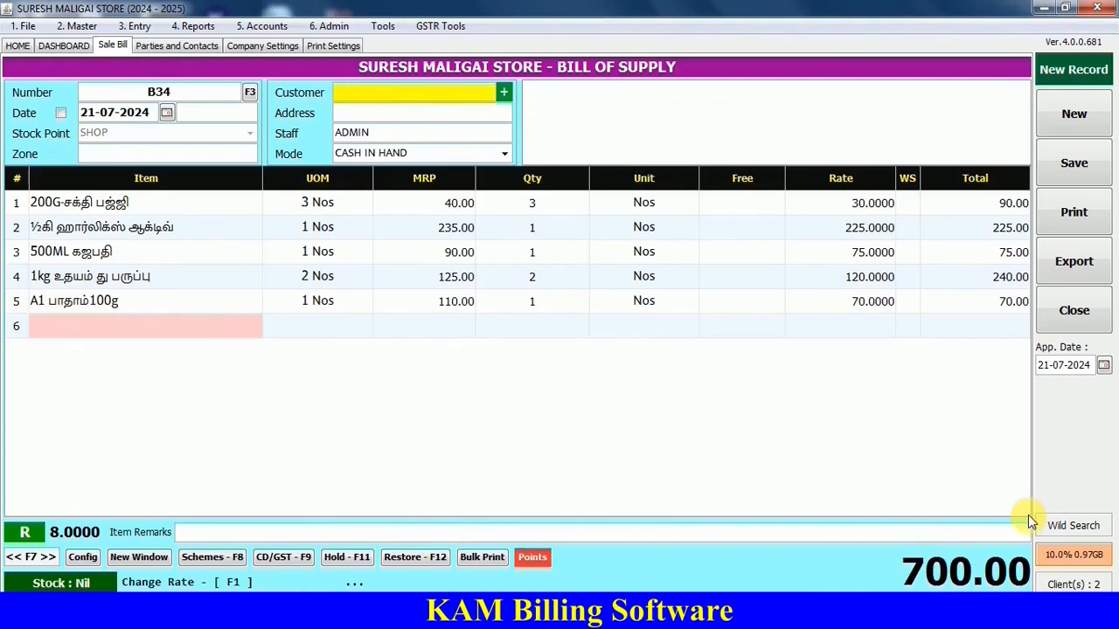
{"action": "type", "text": "CU"}
{"action": "key", "text": "Return"}
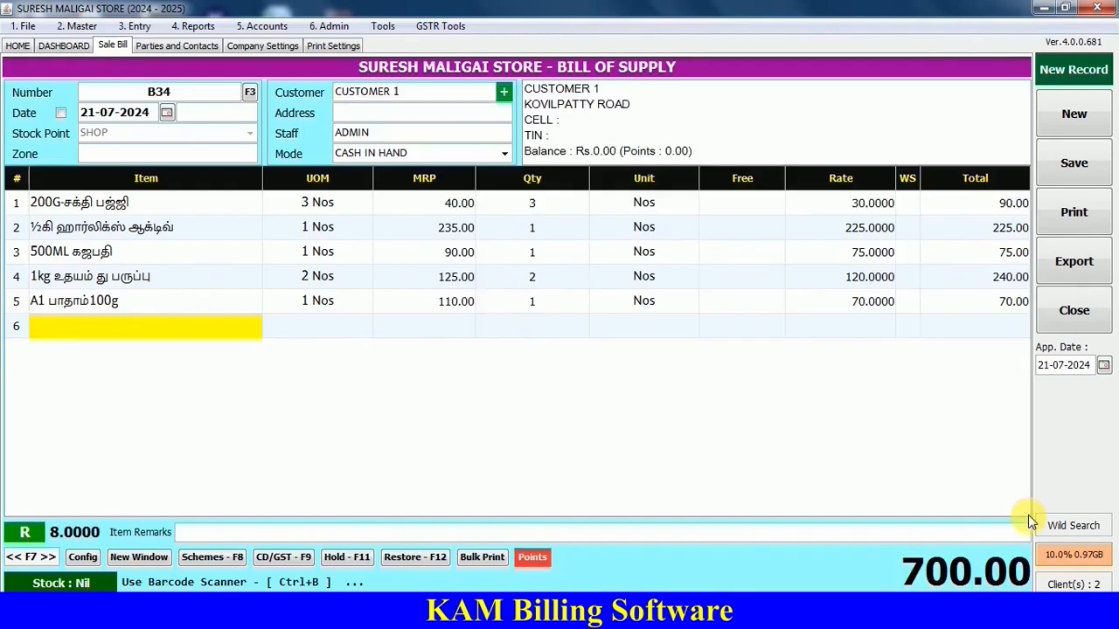
{"action": "key", "text": "Return"}
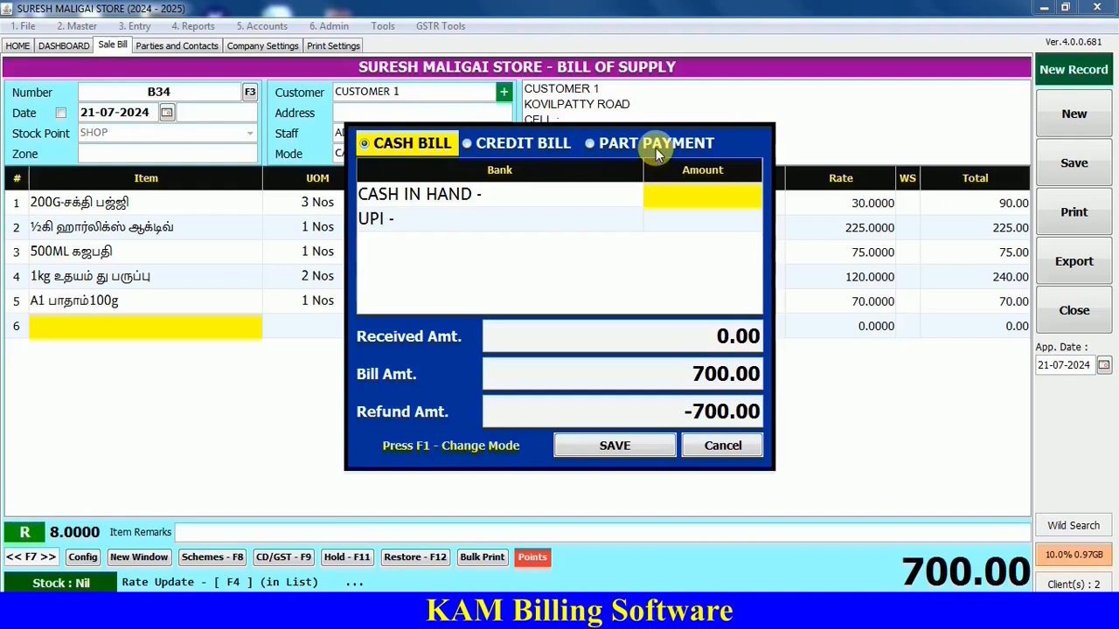
- View the Credit Bill and Part Payment modes and return to Cash Bill
{"action": "left_click", "coordinate": [453, 451]}
{"action": "left_click", "coordinate": [453, 451]}
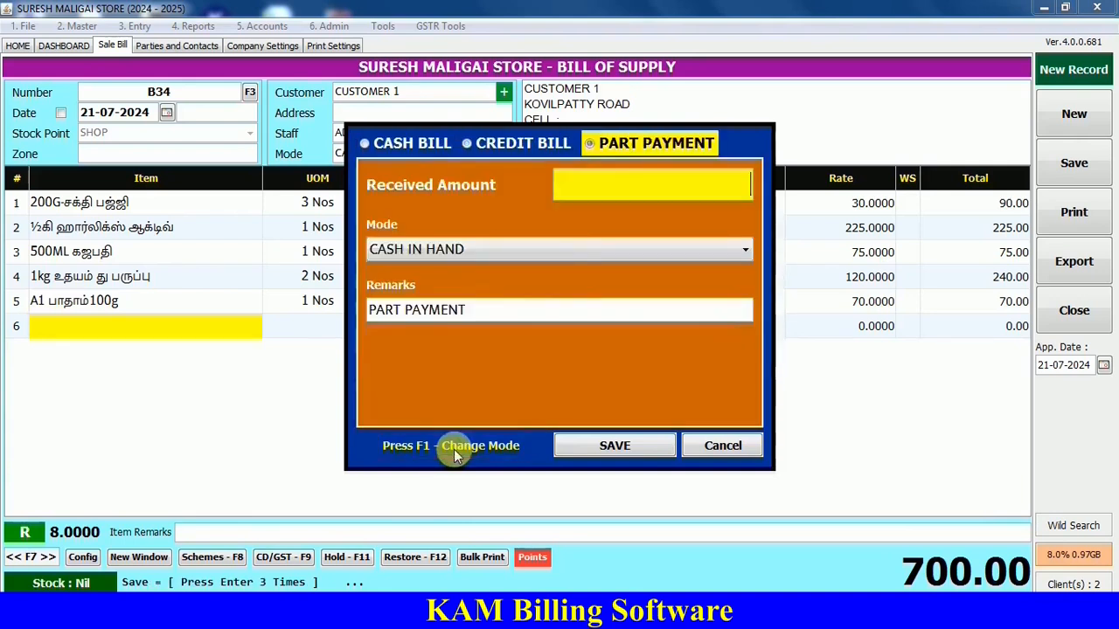
{"action": "left_click", "coordinate": [454, 450]}
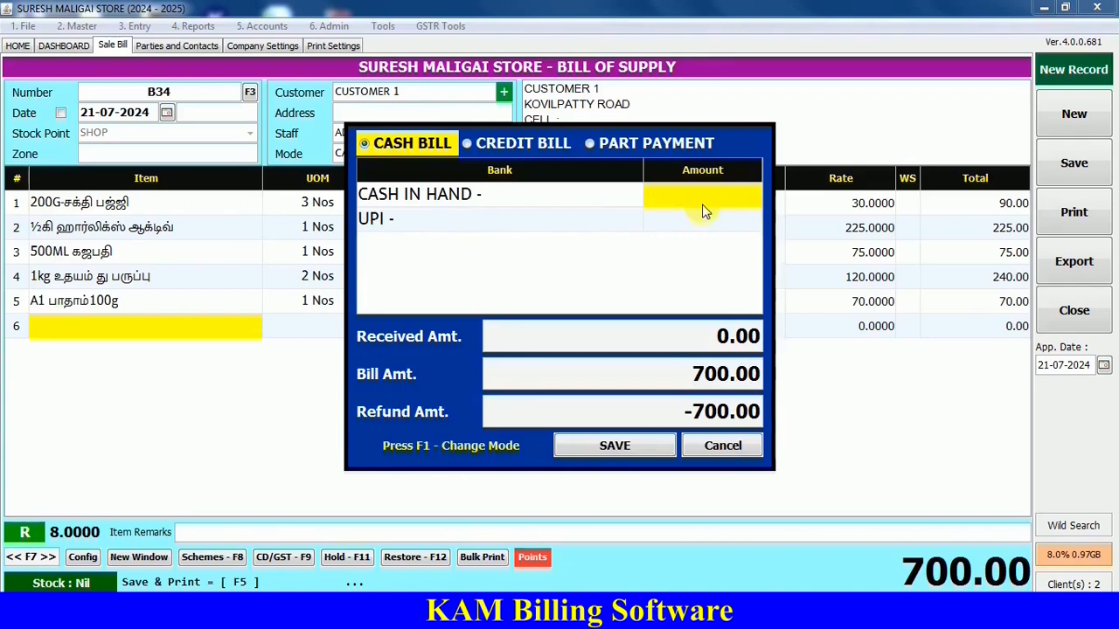
- Enter 1000 received as CASH IN HAND, save the bill and show its print preview
{"action": "type", "text": "1000"}
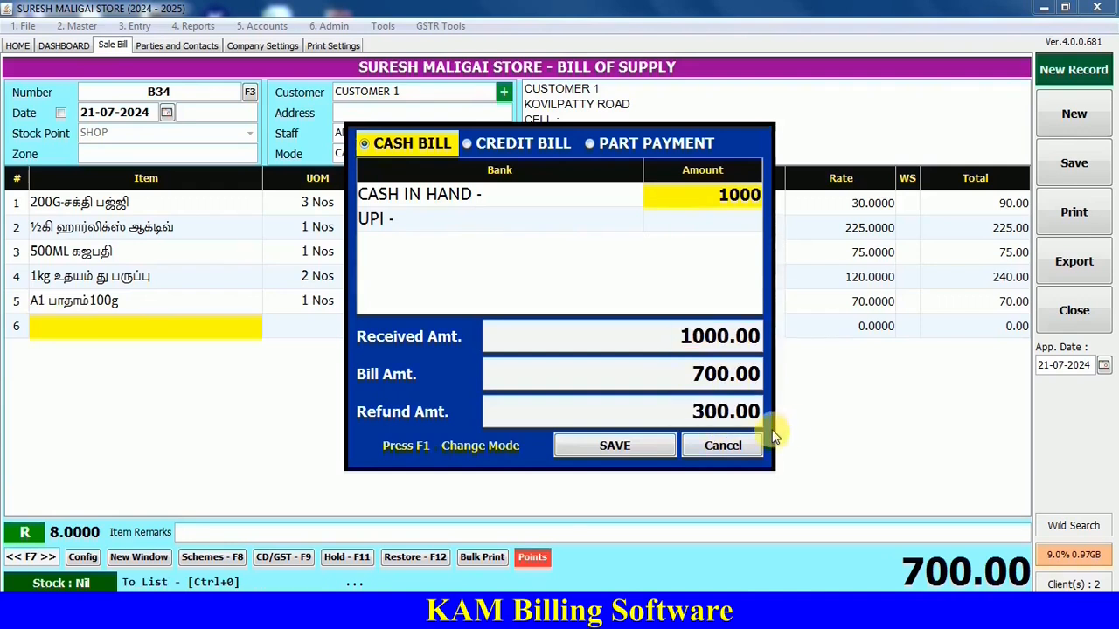
{"action": "key", "text": "Return"}
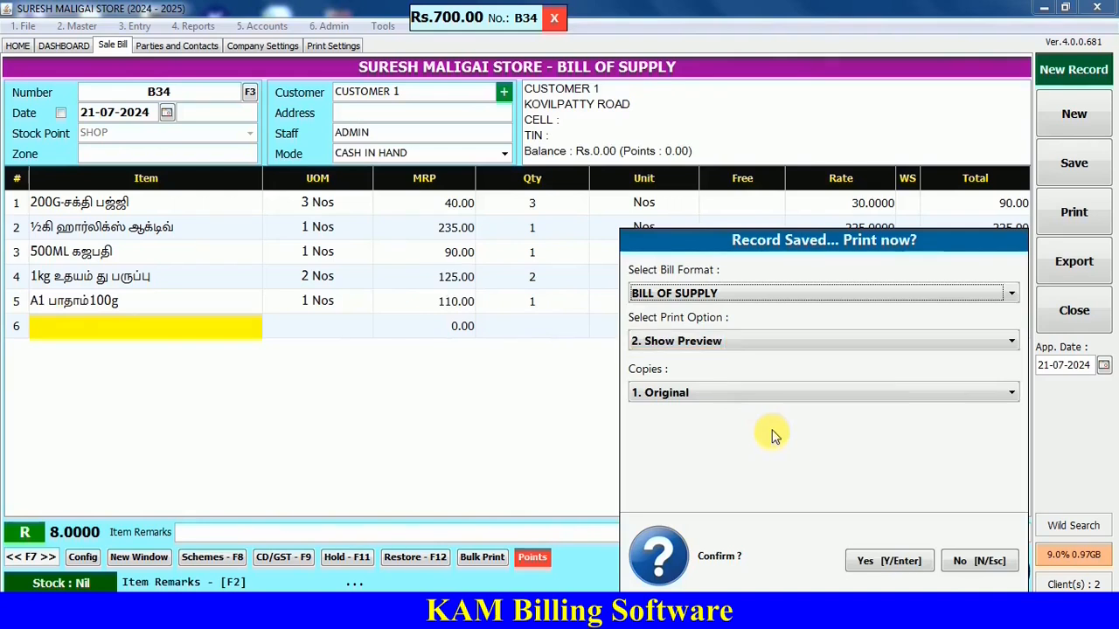
{"action": "key", "text": "Return"}
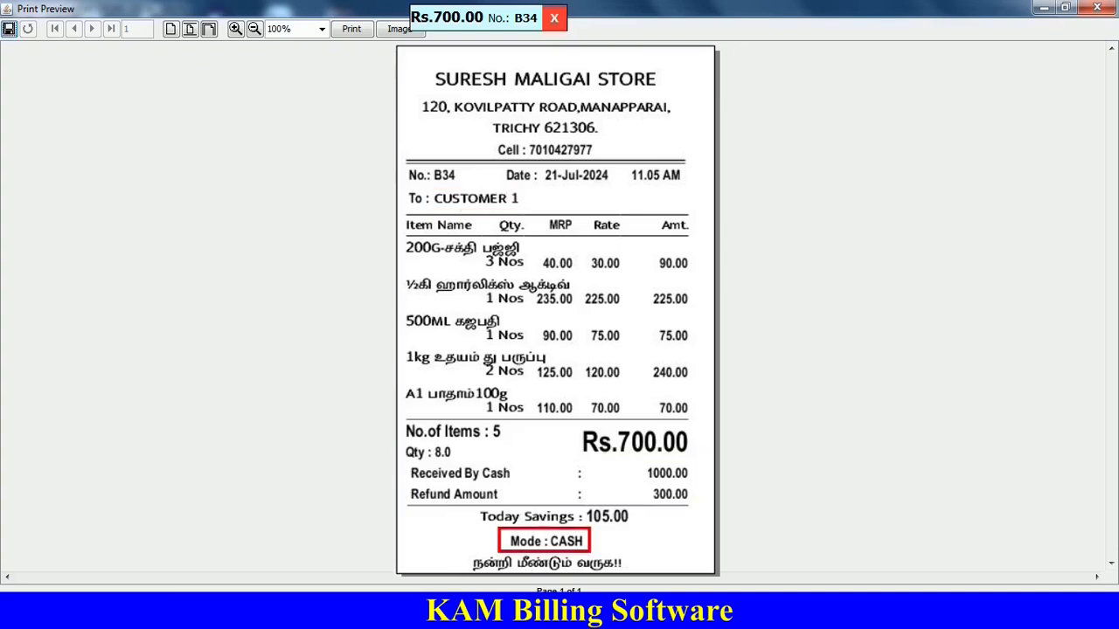
- Close the preview and add three 200G-சக்தி பஜ்ஜி and one ½கி ஹார்லிக்ஸ் ஆக்டிவ் to the next bill
{"action": "left_click", "coordinate": [553, 17]}
{"action": "left_click", "coordinate": [1097, 8]}
{"action": "type", "text": "SAK"}
{"action": "key", "text": "Return"}
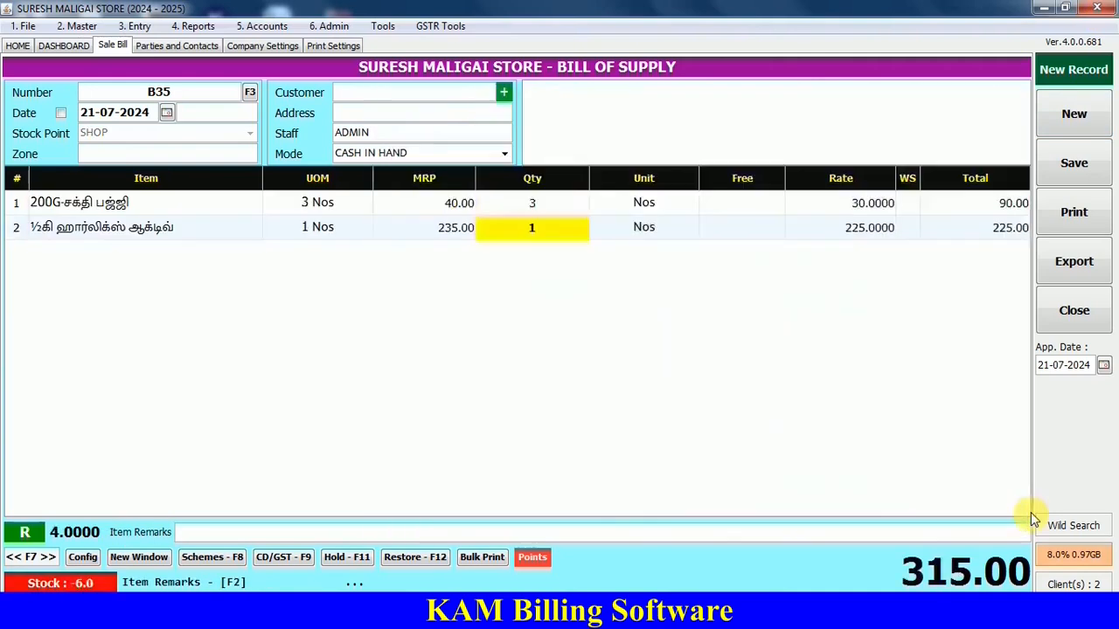
{"action": "key", "text": "Return"}
- Add one 500ML கஜபதி, two 1kg உதயம் து பருப்பு and one A1 பாதாம்100g to the bill
{"action": "type", "text": "UD"}
{"action": "key", "text": "Return"}
{"action": "type", "text": "BA"}
{"action": "key", "text": "Return"}
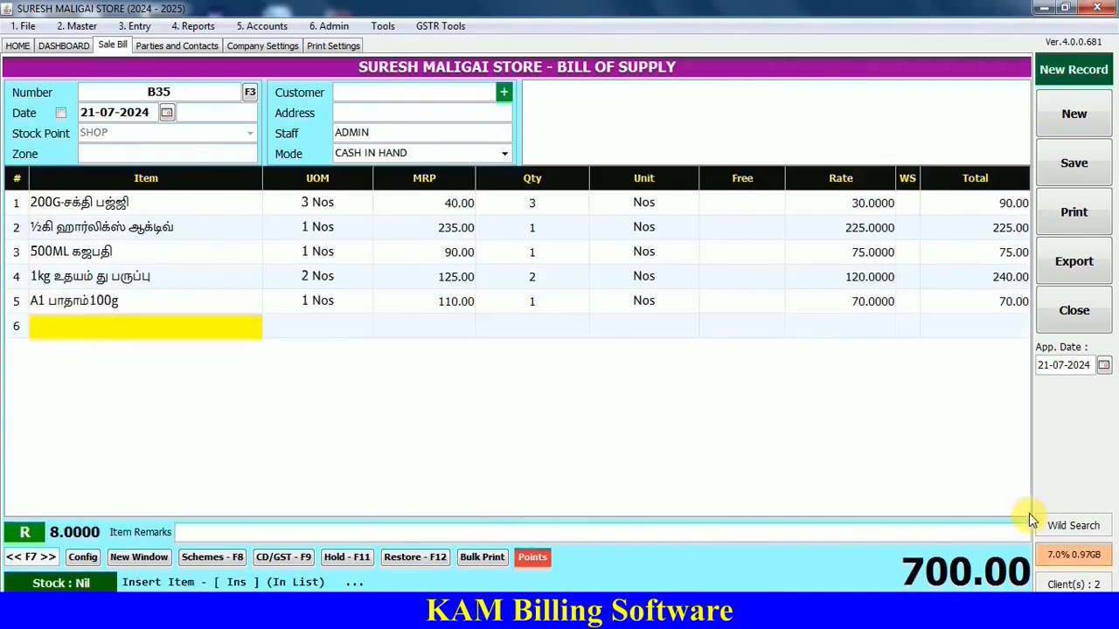
- Assign CUSTOMER 2 to the bill and open its payment options
{"action": "type", "text": "CUS"}
{"action": "key", "text": "Down"}
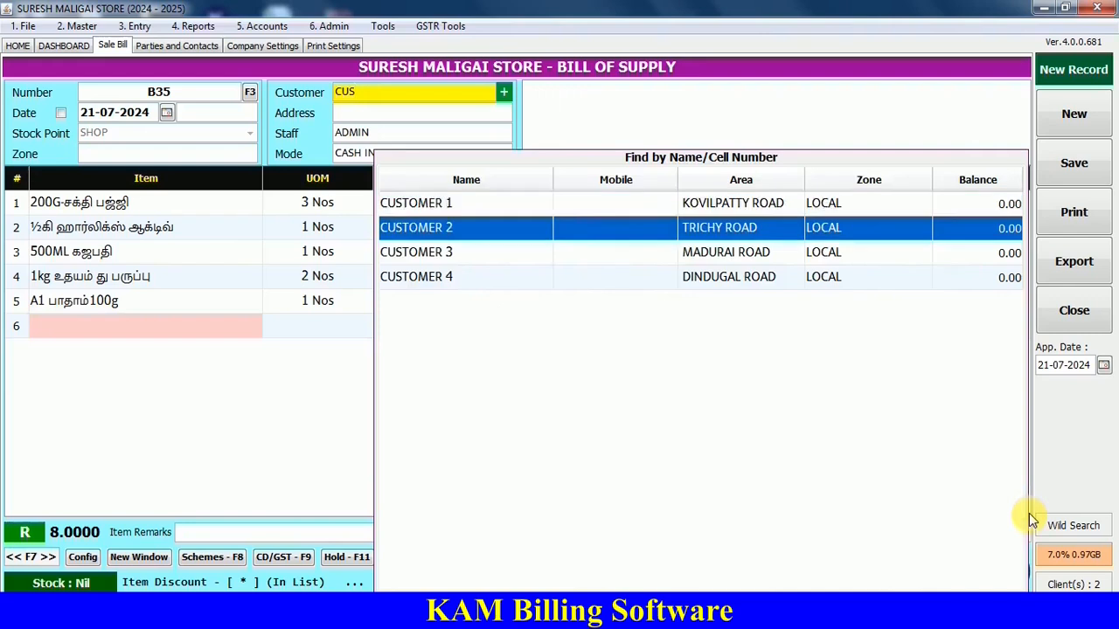
{"action": "key", "text": "Return"}
{"action": "key", "text": "Return"}
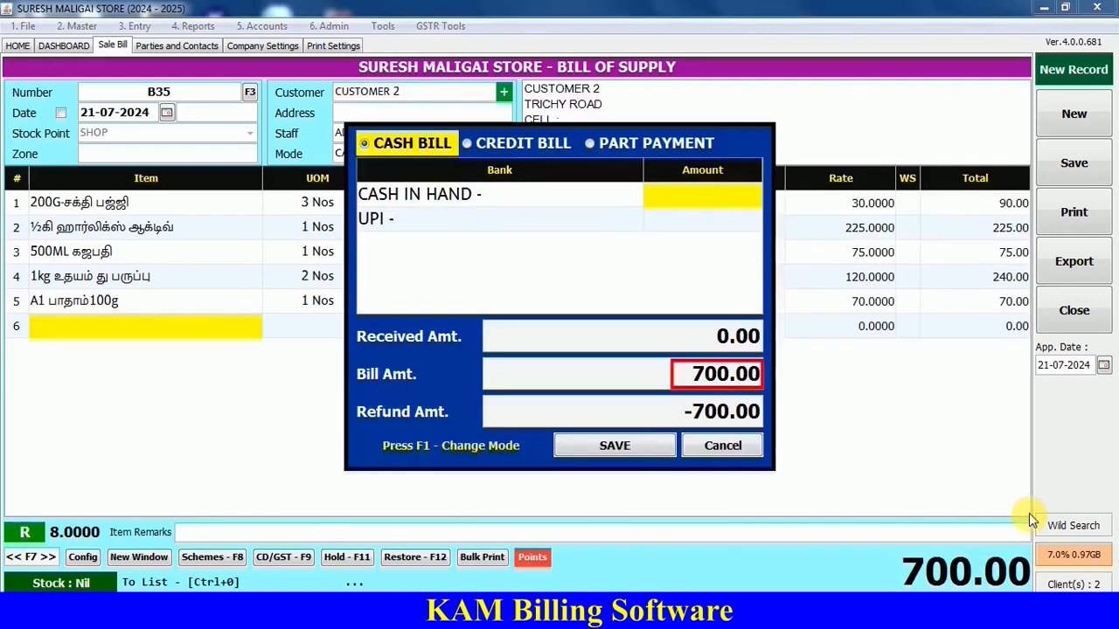
- Split the payment into 500 CASH IN HAND and 200 UPI, save the bill and preview the receipt
{"action": "type", "text": "500"}
{"action": "key", "text": "Return"}
{"action": "type", "text": "200"}
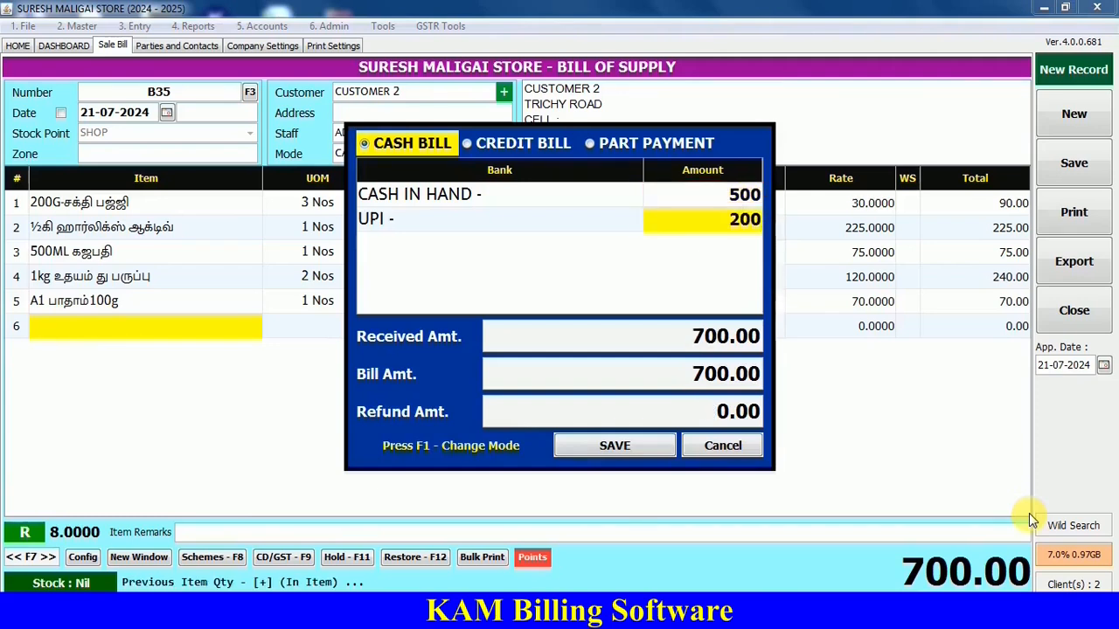
{"action": "key", "text": "Return"}
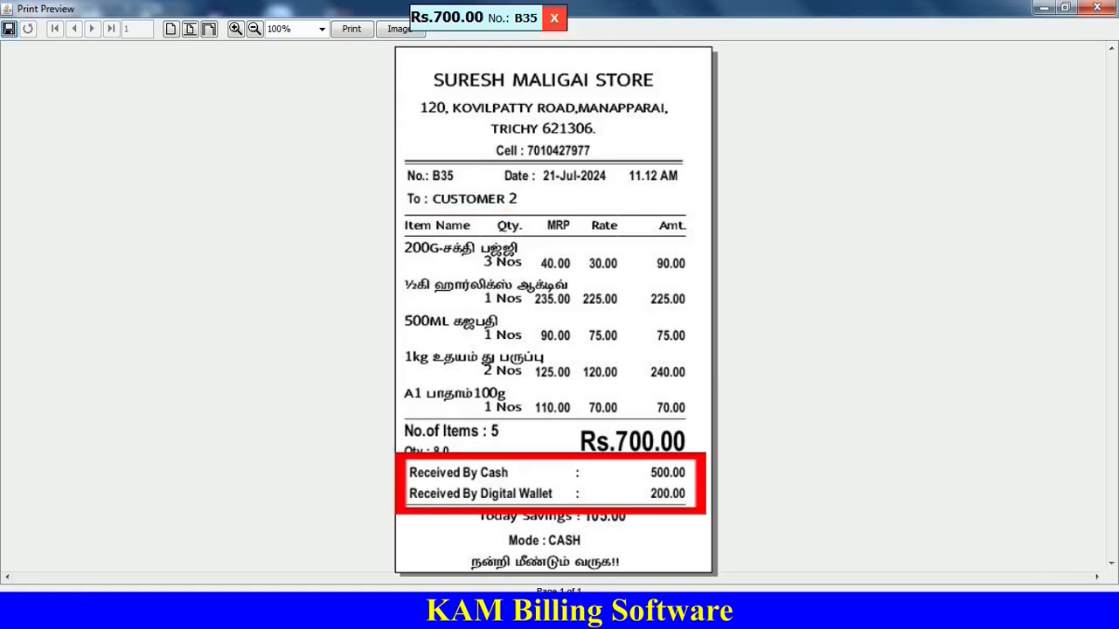
- Close the receipt preview and repeat the previous bill's five items and quantities on the next bill
{"action": "key", "text": "Escape"}
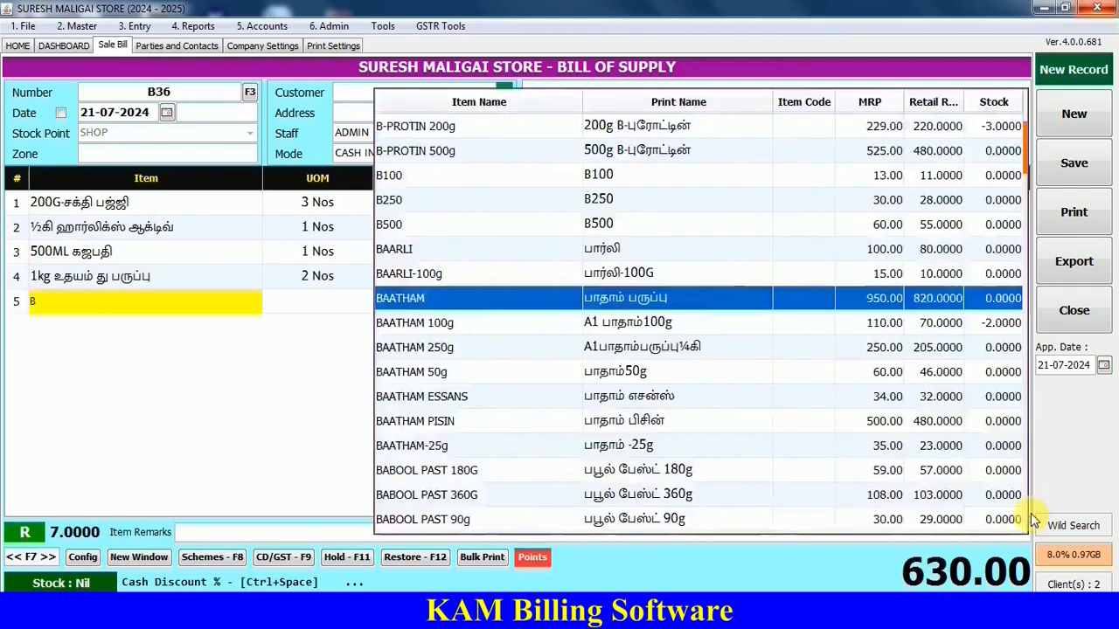
{"action": "key", "text": "Return"}
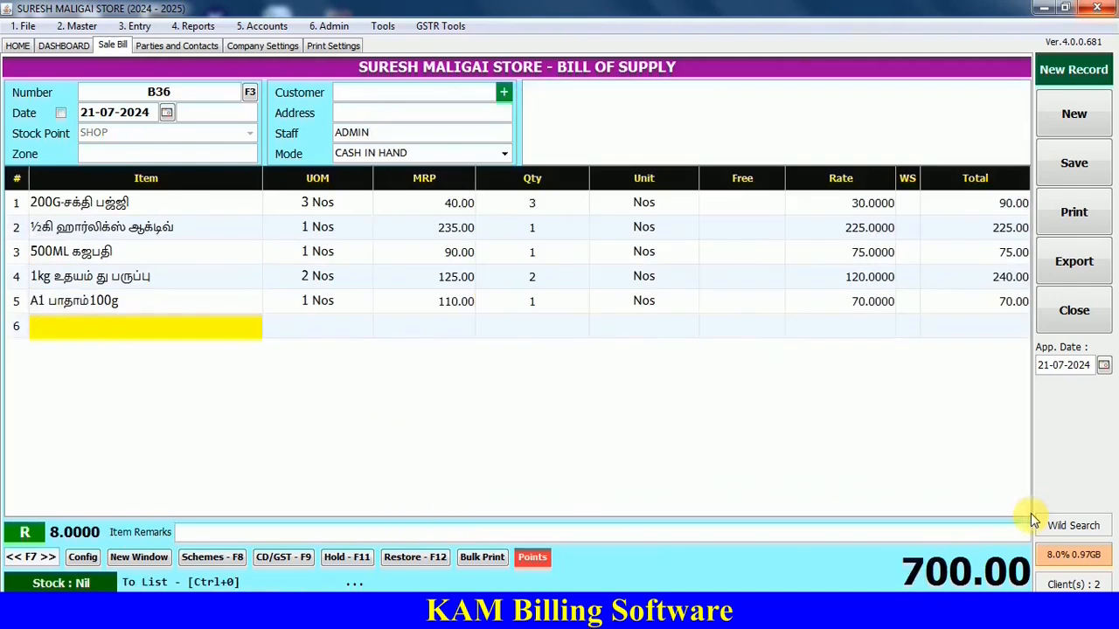
{"action": "key", "text": "Return"}
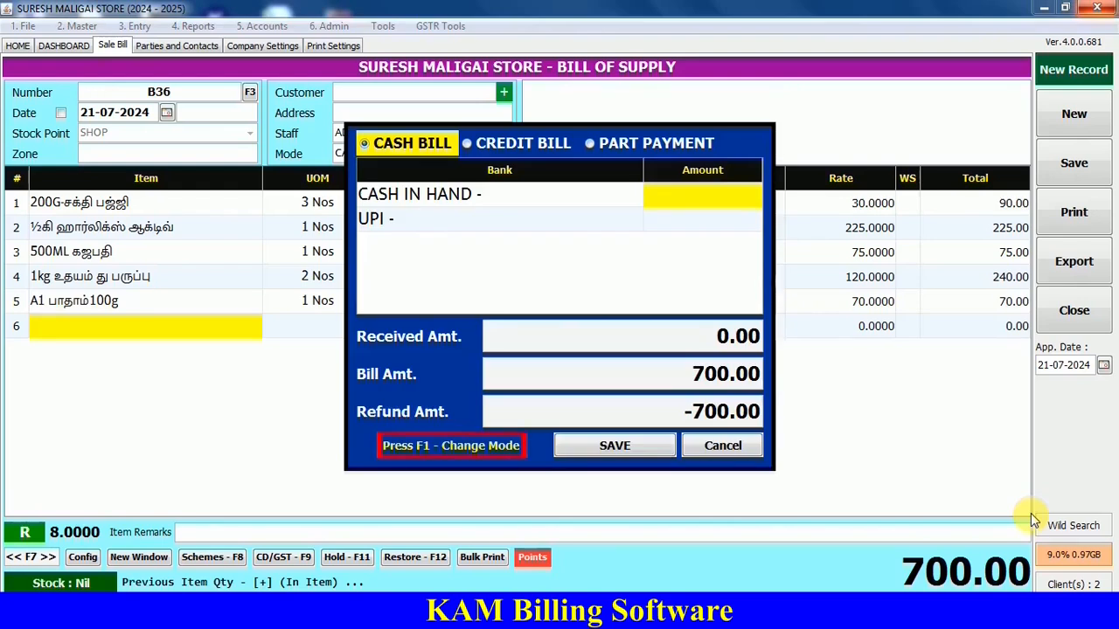
- Save the bill as a Credit Bill for CUSTOMER 3 and preview its receipt
{"action": "key", "text": "Escape"}
{"action": "key", "text": "Return"}
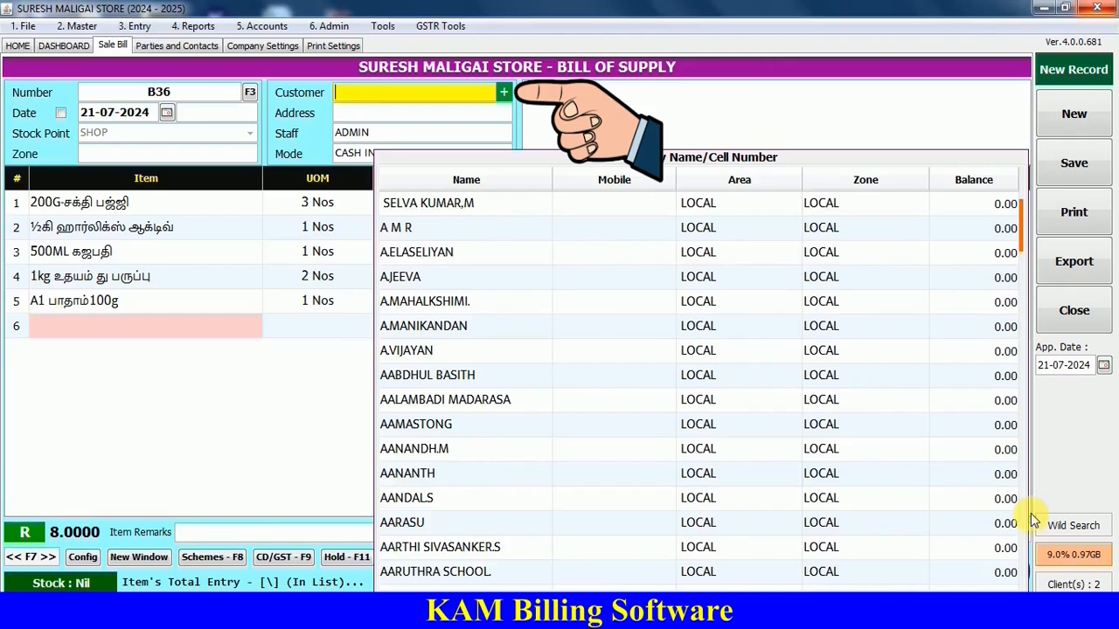
{"action": "type", "text": "CUS"}
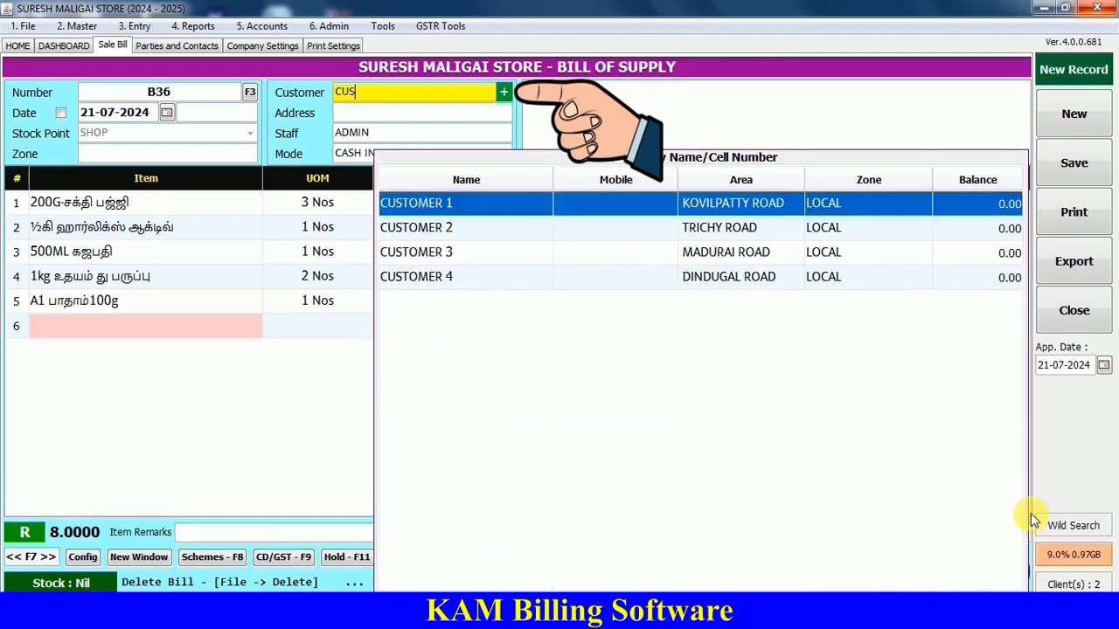
{"action": "key", "text": "Down"}
{"action": "key", "text": "Down"}
{"action": "key", "text": "Return"}
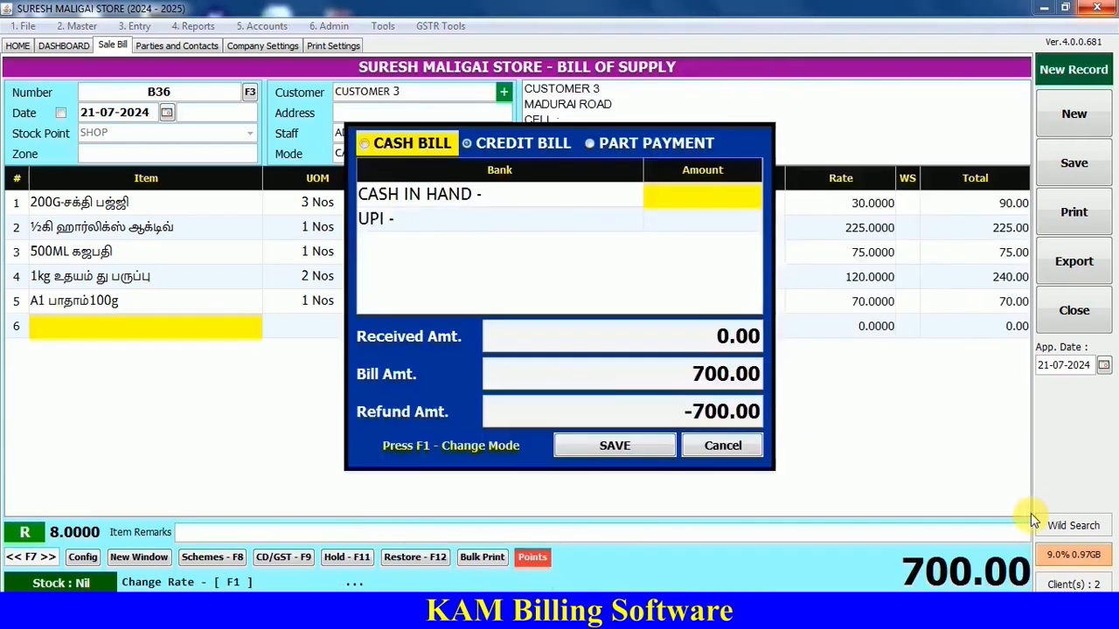
{"action": "key", "text": "F1"}
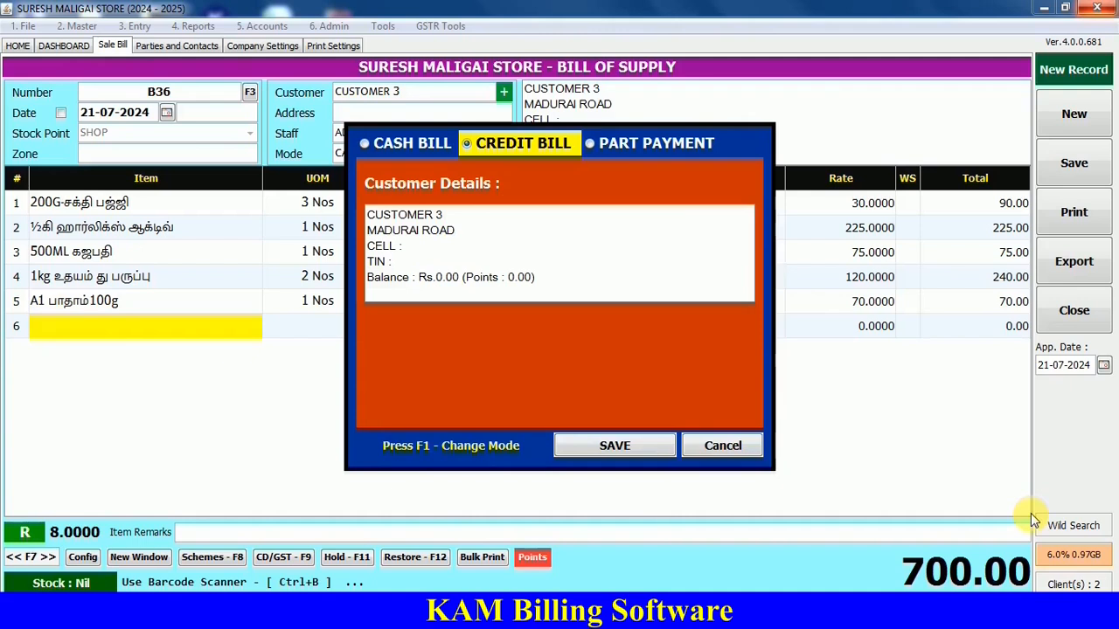
{"action": "key", "text": "Return"}
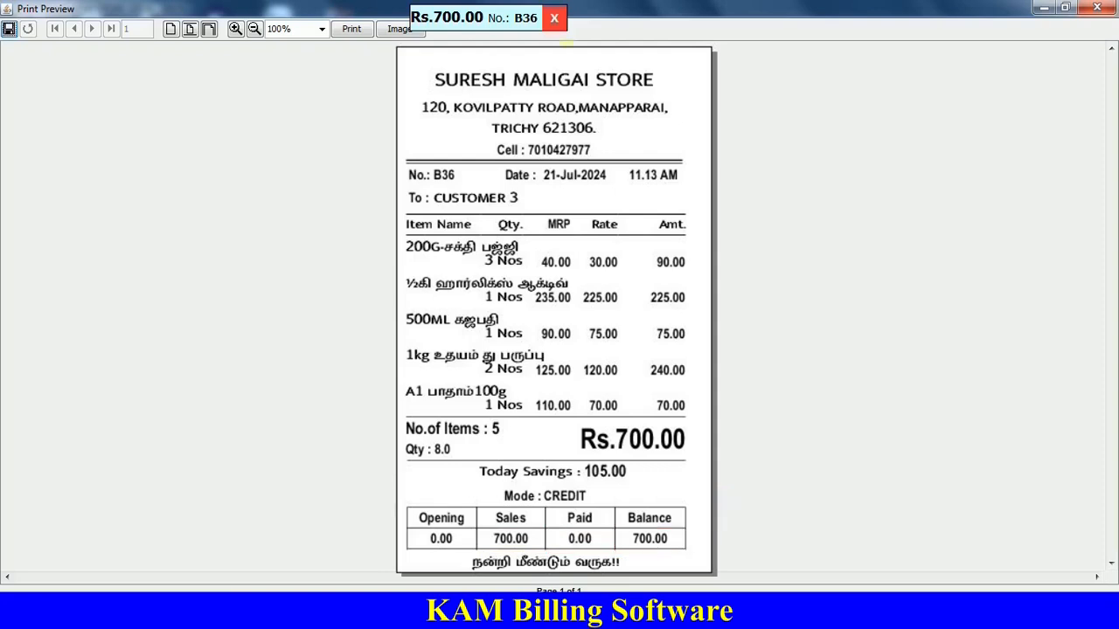
- Close the receipt preview, complete the item list of bill B37 and assign CUSTOMER 4 to it
{"action": "left_click", "coordinate": [553, 17]}
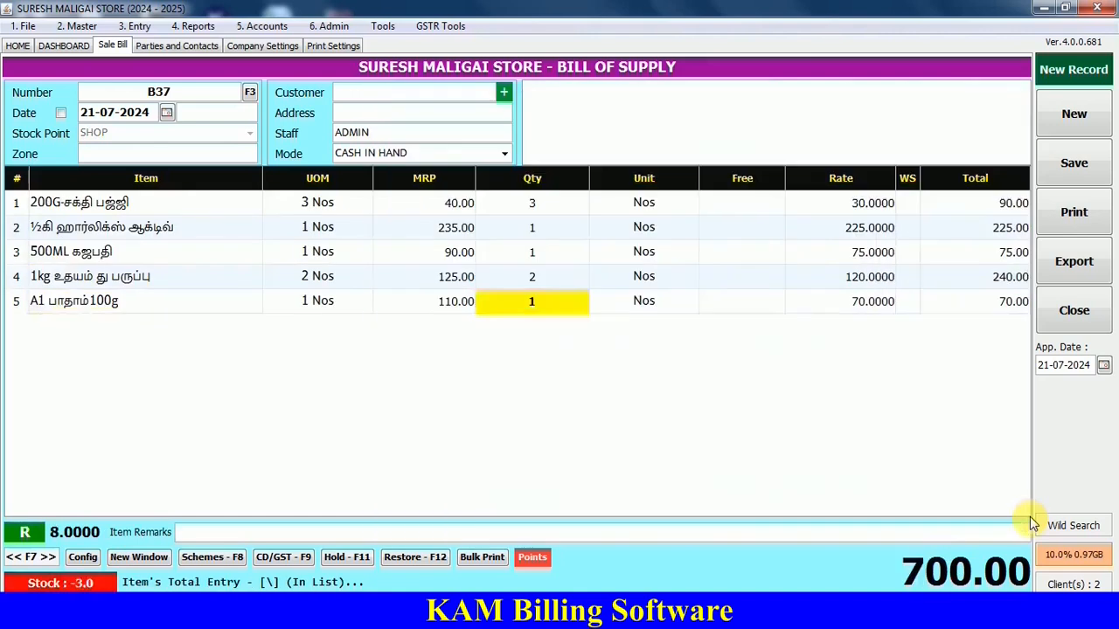
{"action": "key", "text": "Return"}
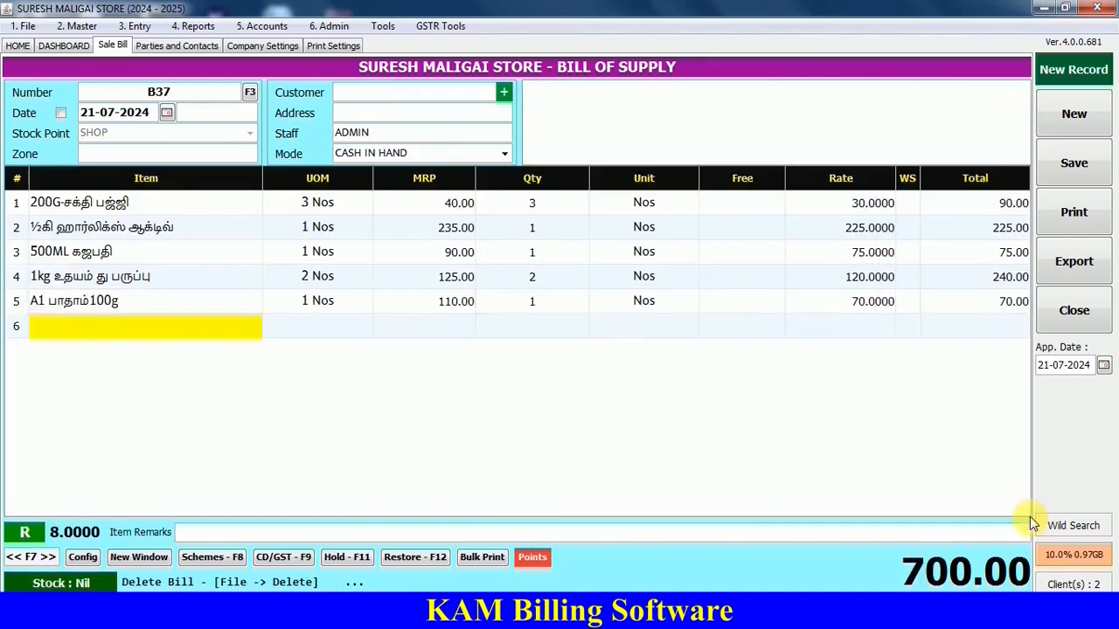
{"action": "key", "text": "Return"}
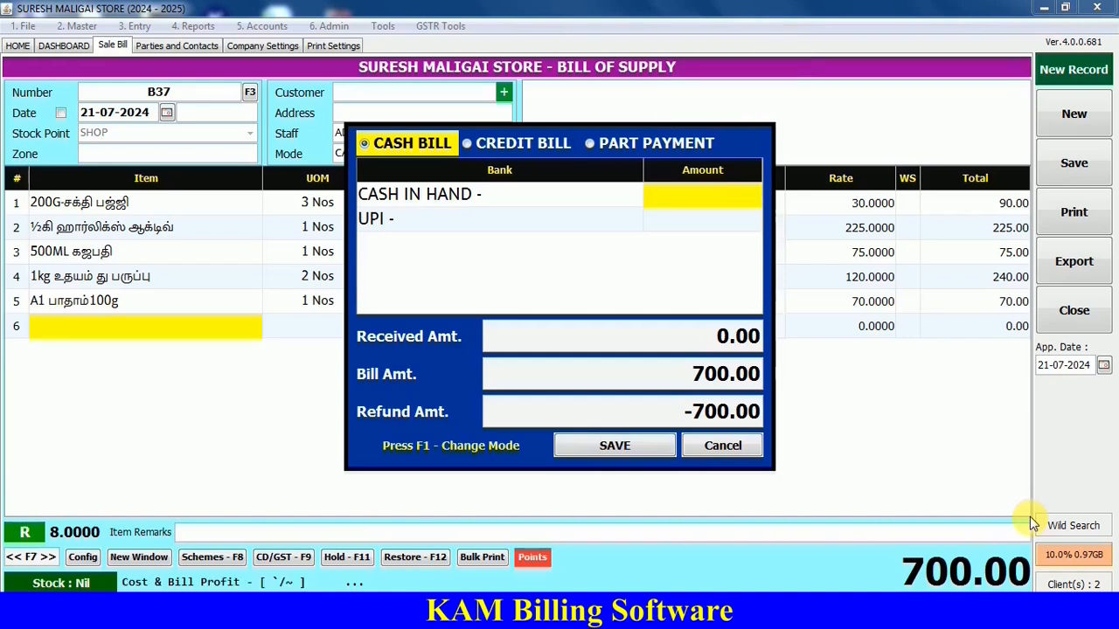
{"action": "key", "text": "Escape"}
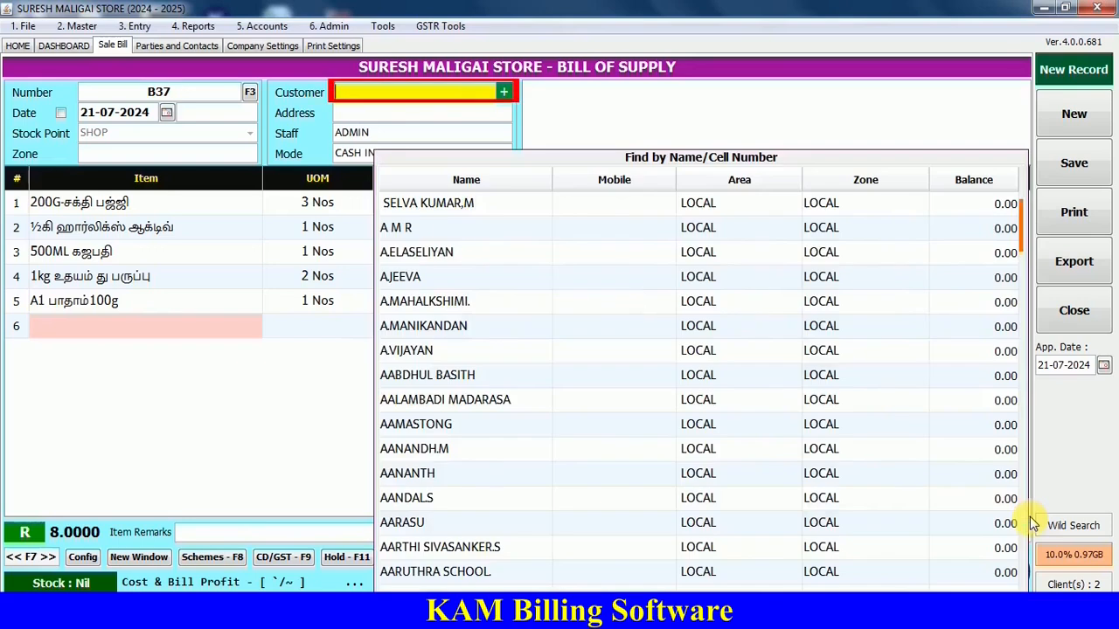
{"action": "type", "text": "CUS"}
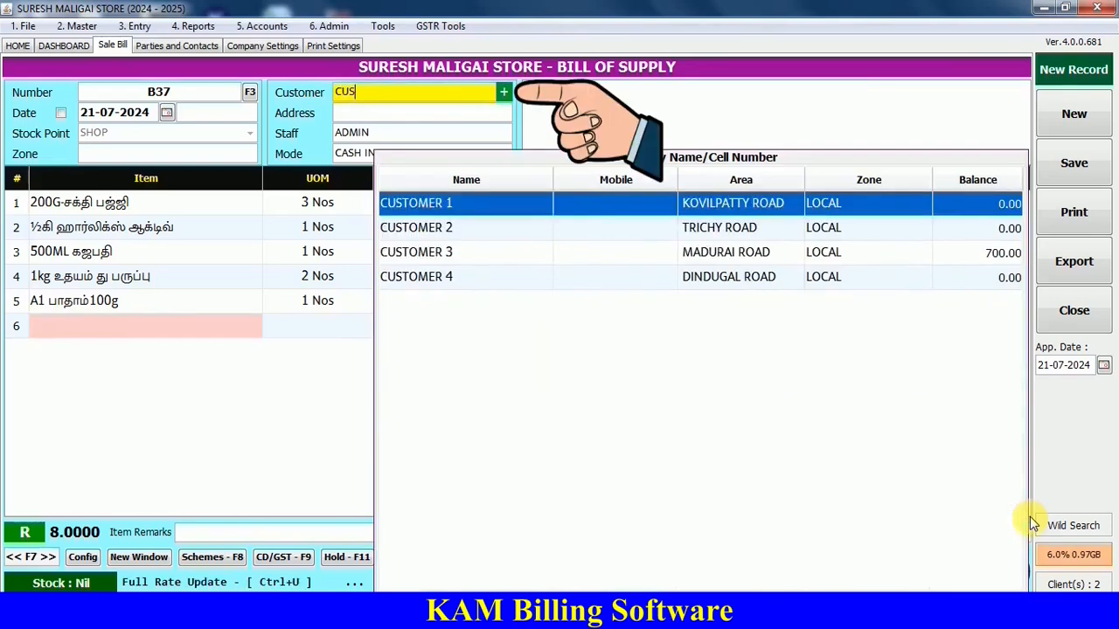
{"action": "key", "text": "Down"}
{"action": "key", "text": "Down"}
{"action": "key", "text": "Down"}
{"action": "key", "text": "Return"}
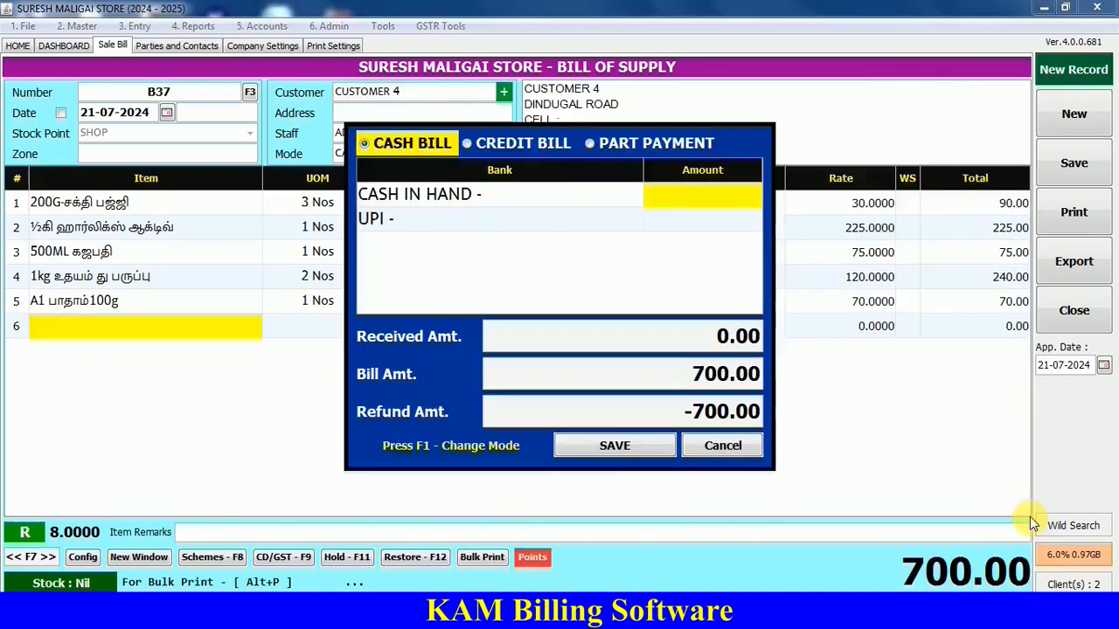
- Save the bill as a Part Payment with 500 received as CASH IN HAND and preview its receipt
{"action": "key", "text": "F1"}
{"action": "key", "text": "F1"}
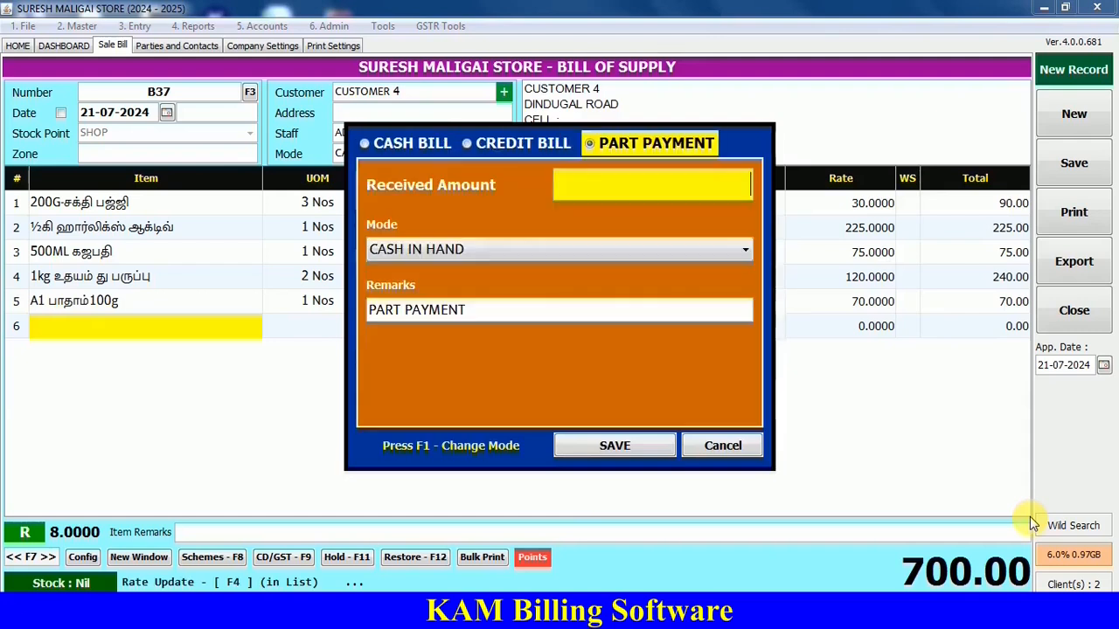
{"action": "type", "text": "500"}
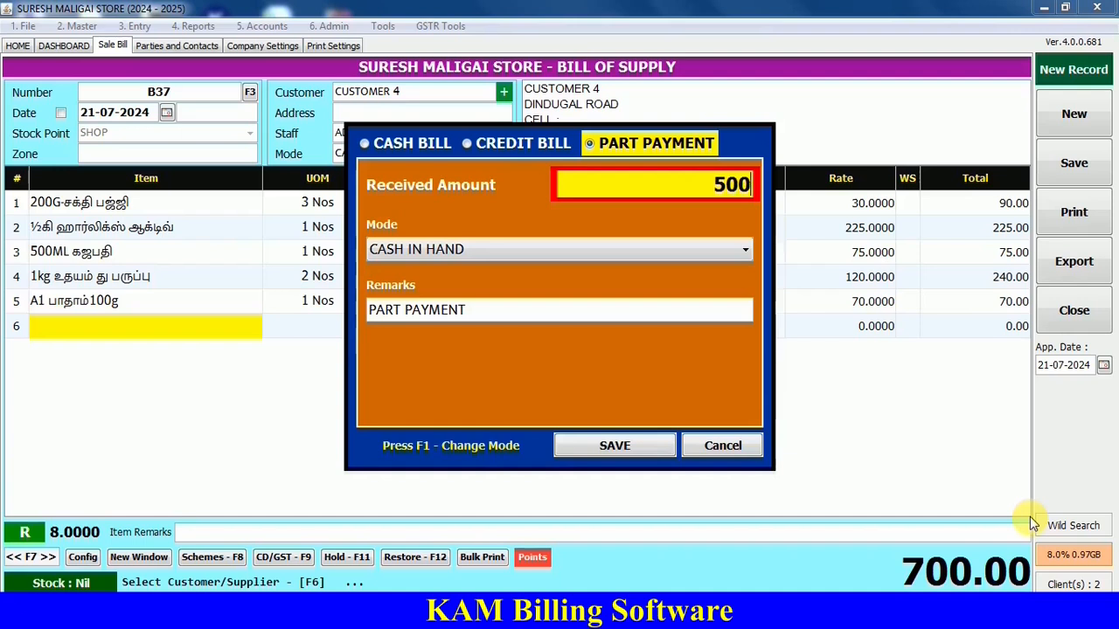
{"action": "key", "text": "Return"}
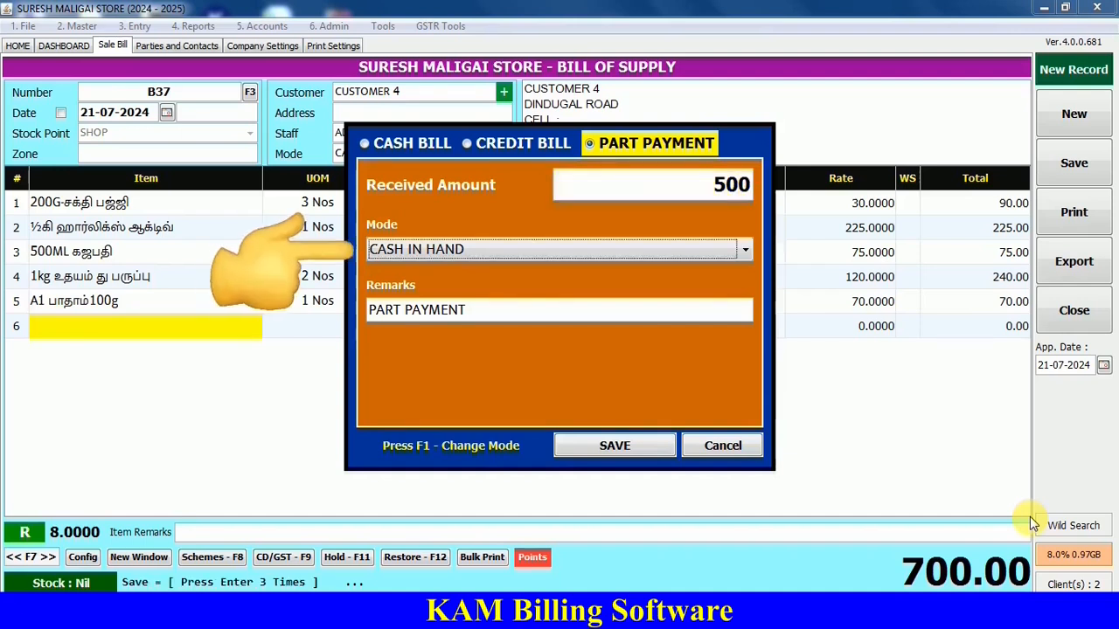
{"action": "key", "text": "Down"}
{"action": "key", "text": "Up"}
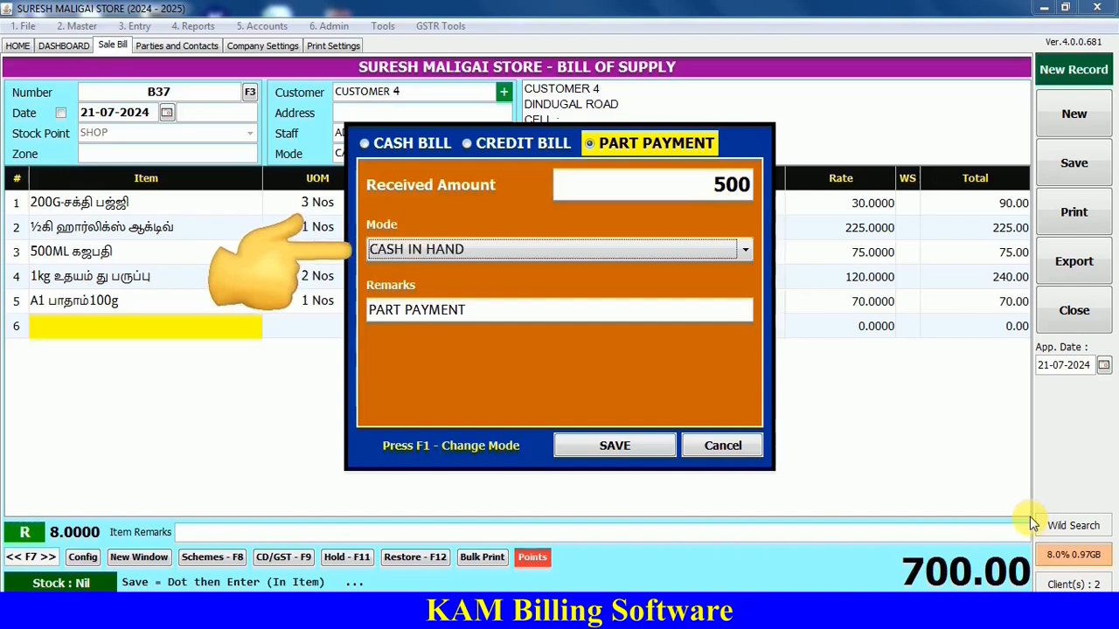
{"action": "key", "text": "Return"}
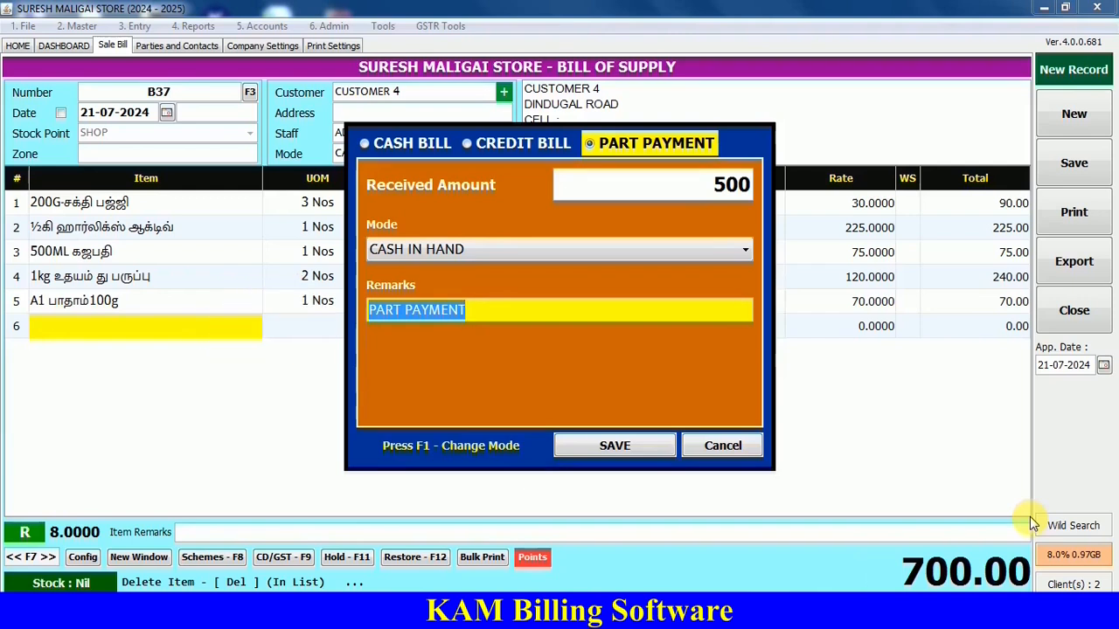
{"action": "key", "text": "Return"}
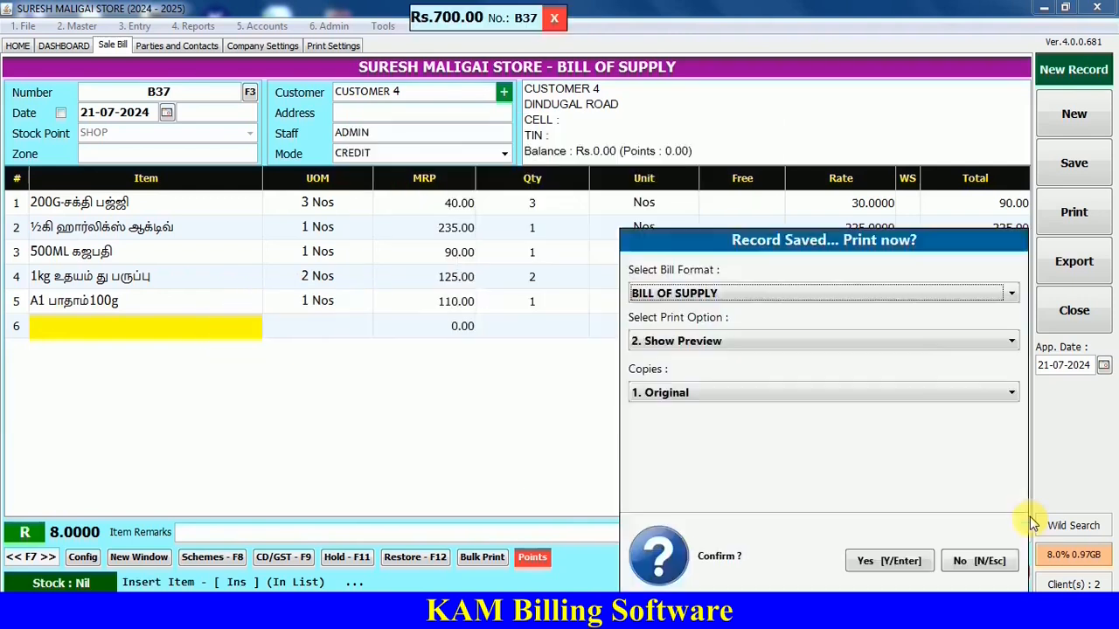
{"action": "key", "text": "Return"}
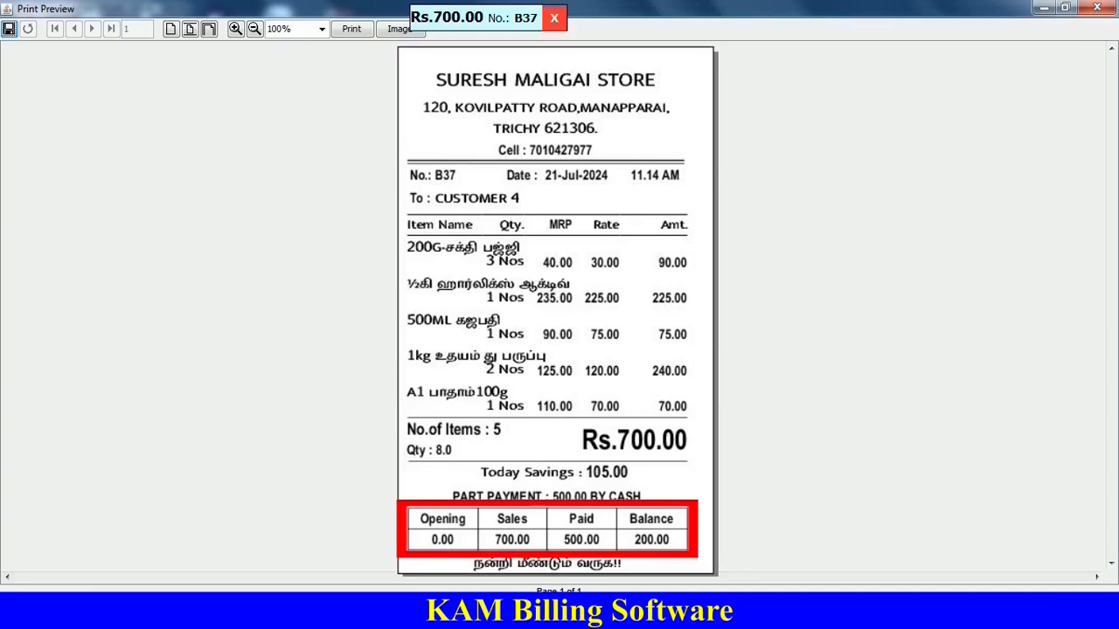
- Close the receipt preview and open the Ledger Statement report for CUSTOMER 1
{"action": "left_click", "coordinate": [554, 17]}
{"action": "left_click", "coordinate": [1097, 7]}
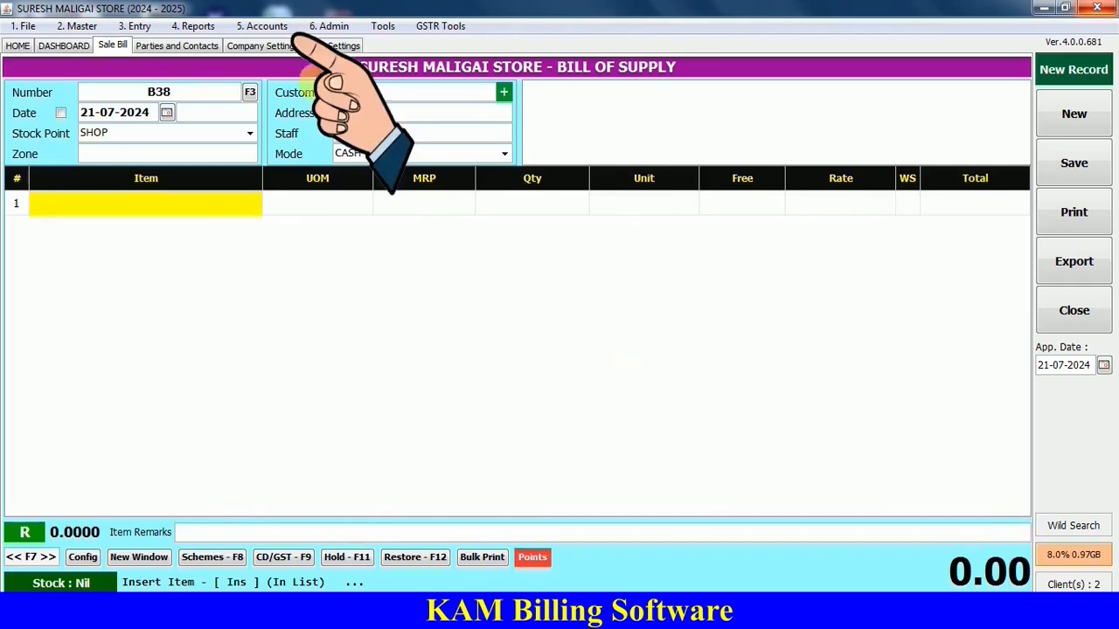
{"action": "left_click", "coordinate": [262, 26]}
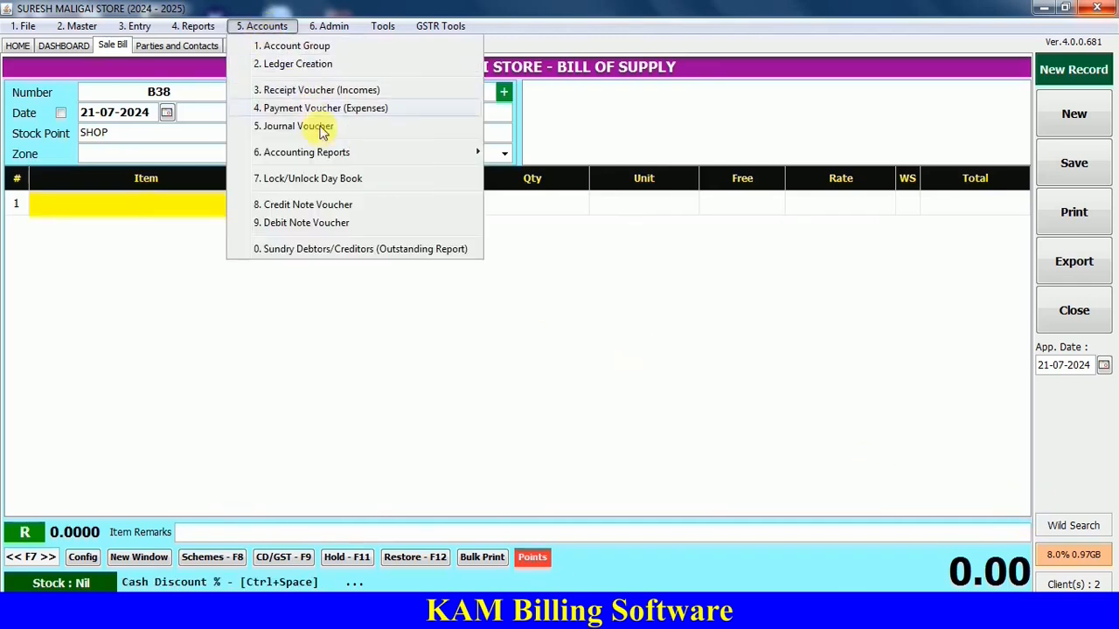
{"action": "mouse_move", "coordinate": [337, 156]}
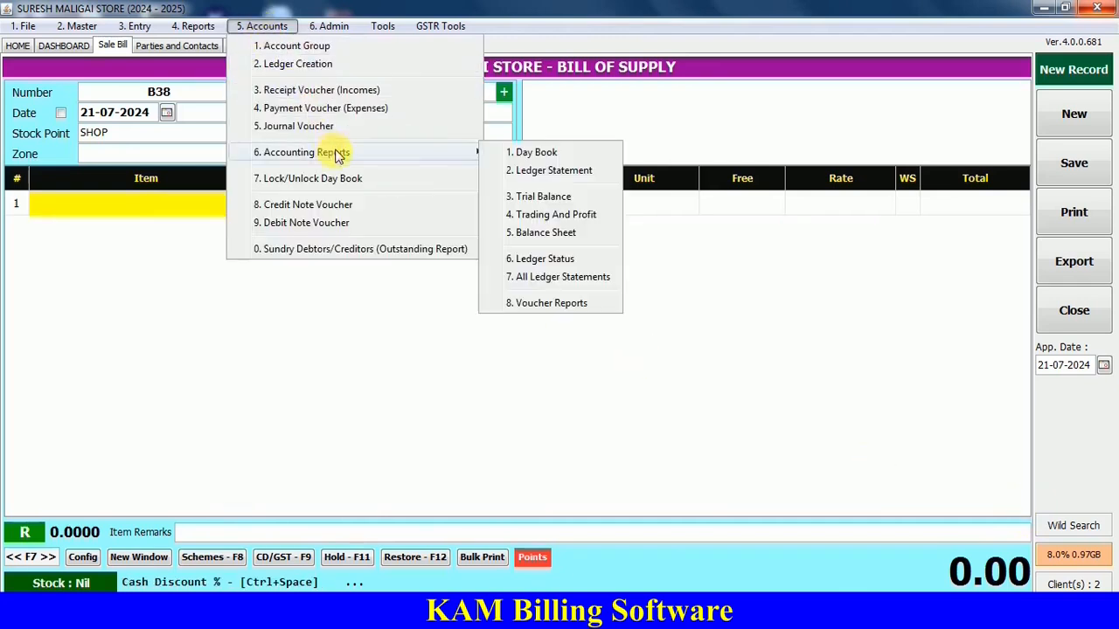
{"action": "left_click", "coordinate": [567, 175]}
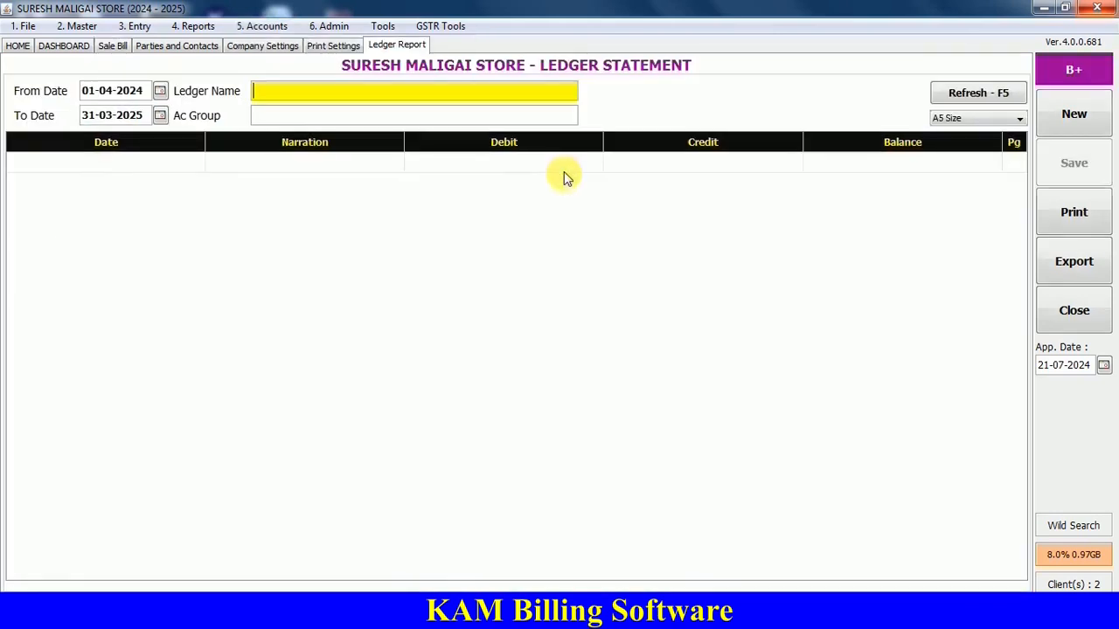
{"action": "type", "text": "CUS"}
{"action": "key", "text": "Return"}
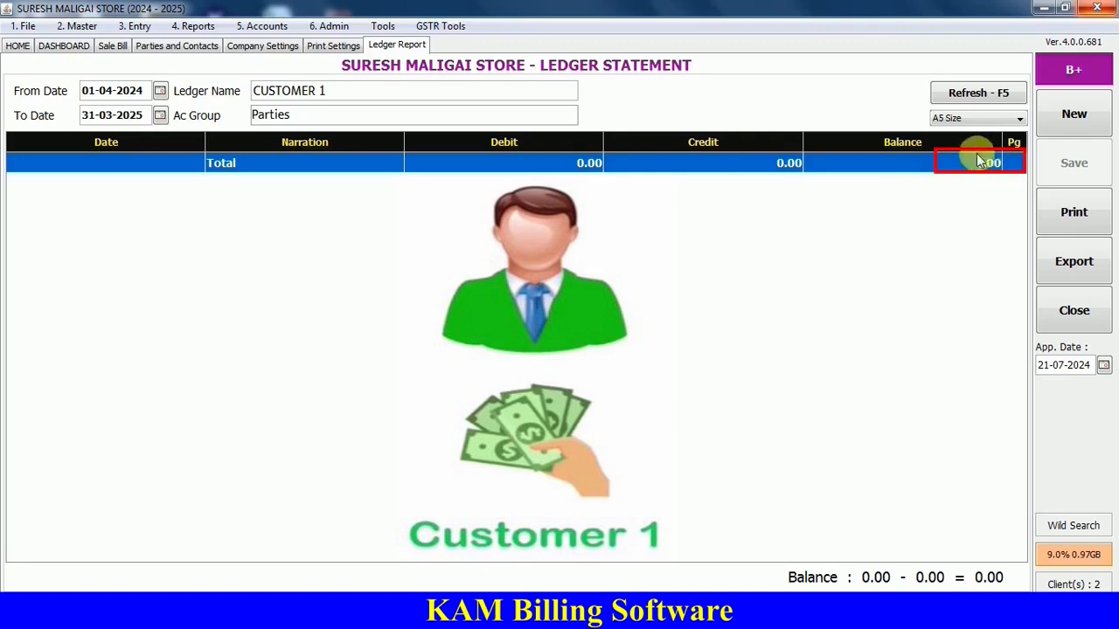
- Show the ledger statement of CUSTOMER 2
{"action": "left_click", "coordinate": [393, 93]}
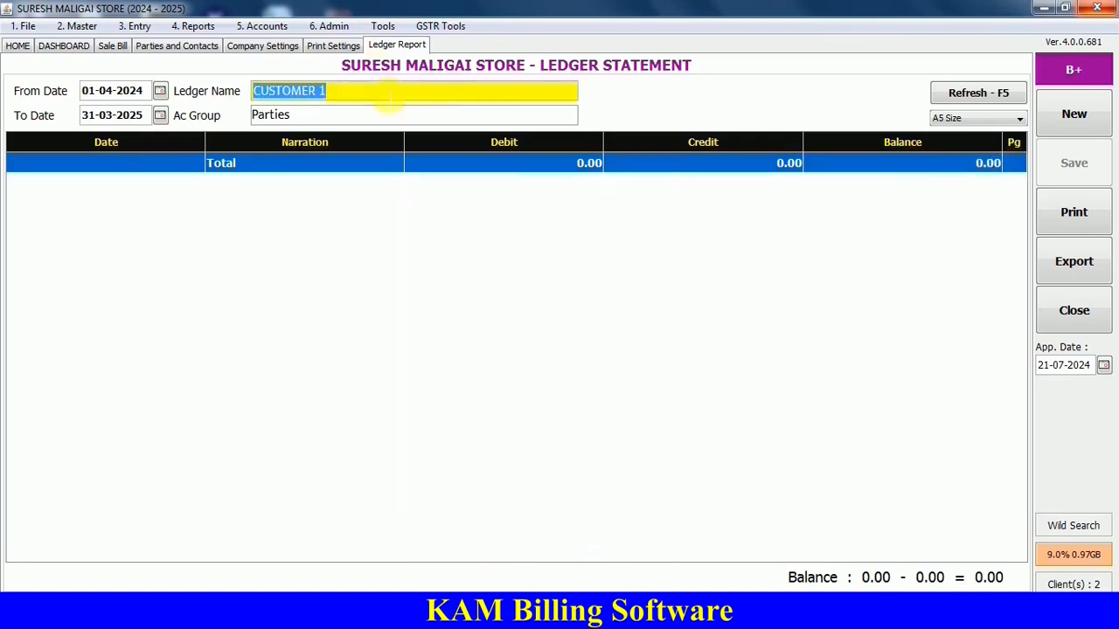
{"action": "type", "text": "CUS"}
{"action": "key", "text": "Down"}
{"action": "key", "text": "Return"}
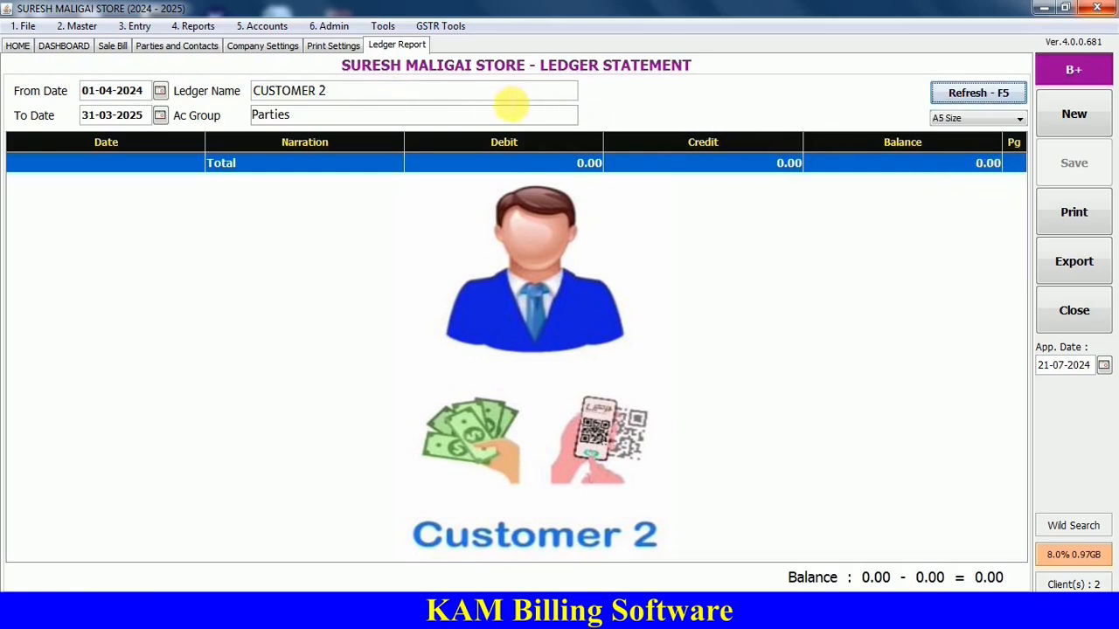
- Switch the ledger statement to CUSTOMER 3 to check the credit bill's balance
{"action": "left_click", "coordinate": [512, 97]}
{"action": "type", "text": "CUS"}
{"action": "key", "text": "Down"}
{"action": "key", "text": "Down"}
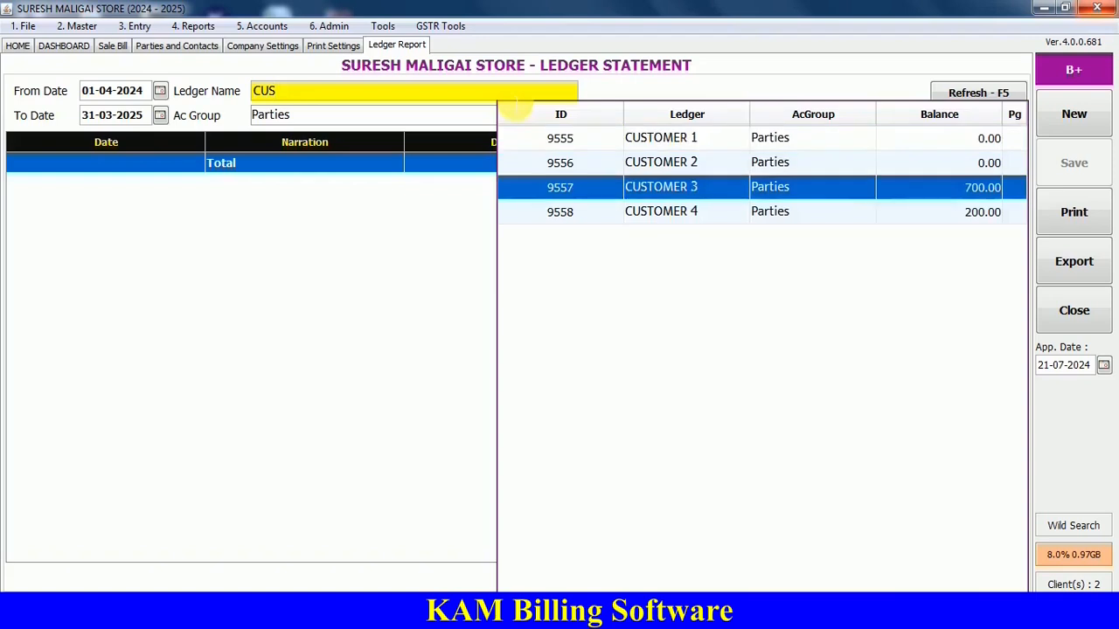
{"action": "key", "text": "Return"}
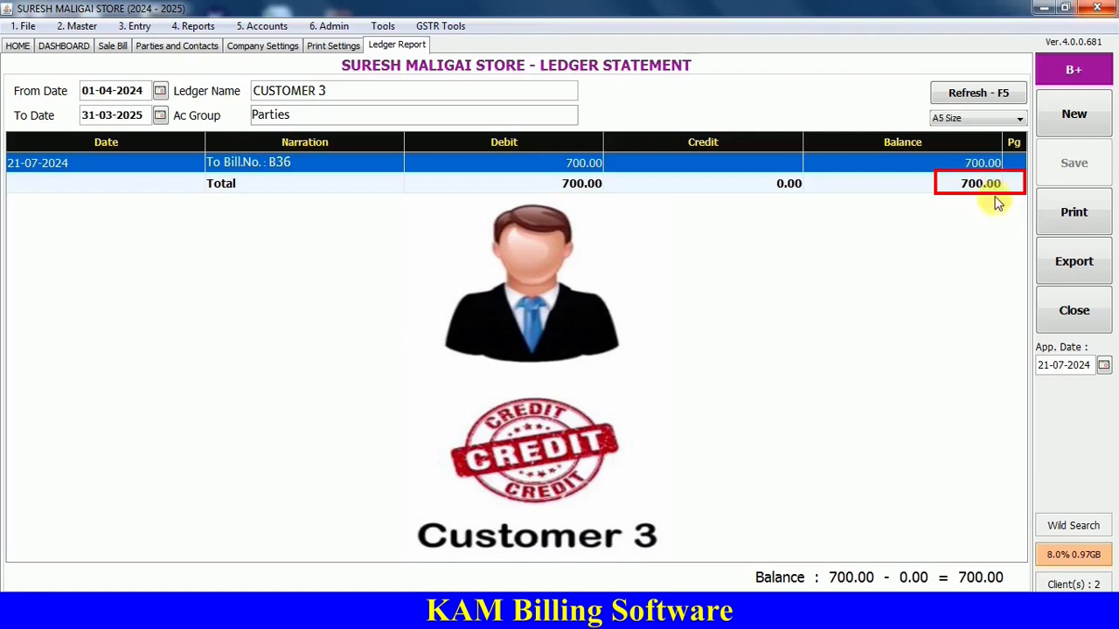
- Show the ledger statement of CUSTOMER 4 and examine its bill debit, part payment credit and total balance
{"action": "left_click", "coordinate": [448, 94]}
{"action": "type", "text": "CUS"}
{"action": "key", "text": "Down"}
{"action": "key", "text": "Return"}
{"action": "left_click", "coordinate": [538, 185]}
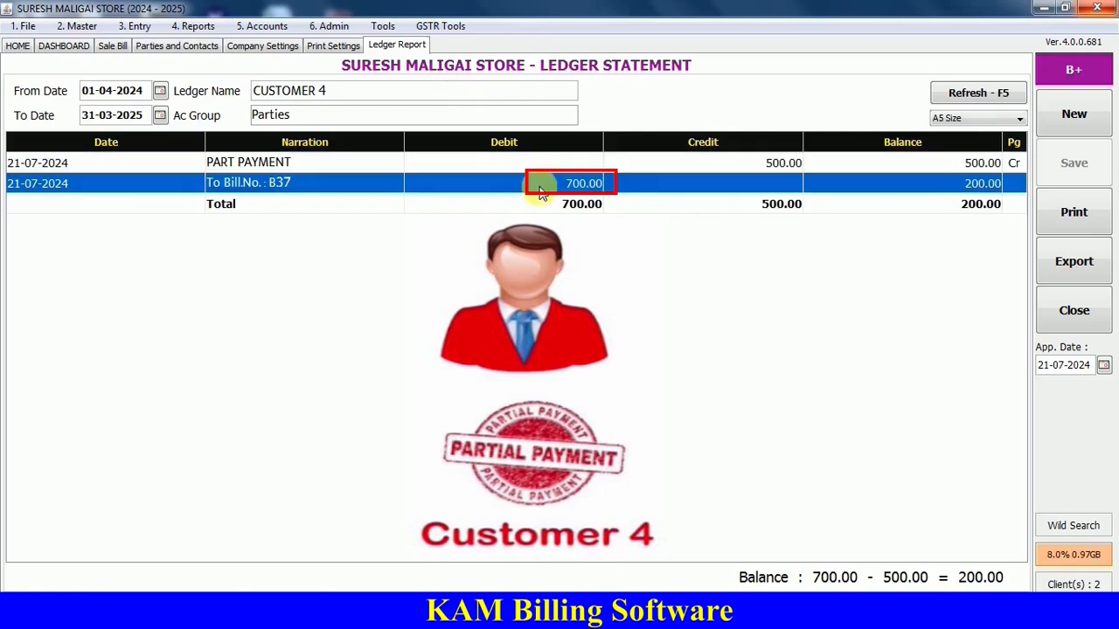
{"action": "left_click", "coordinate": [776, 170]}
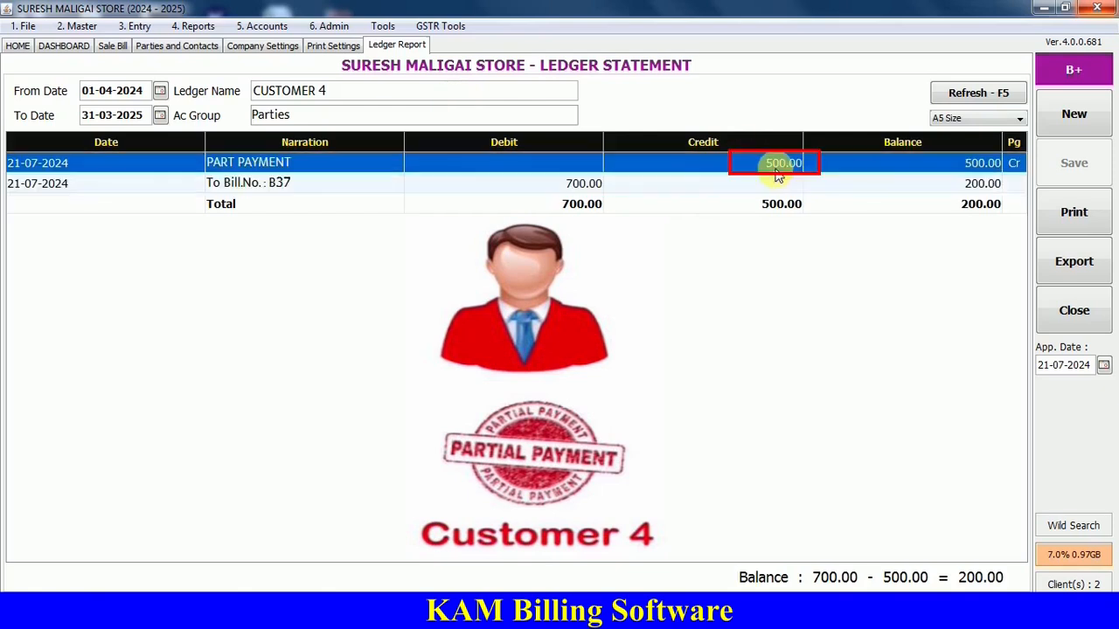
{"action": "left_click", "coordinate": [984, 208]}
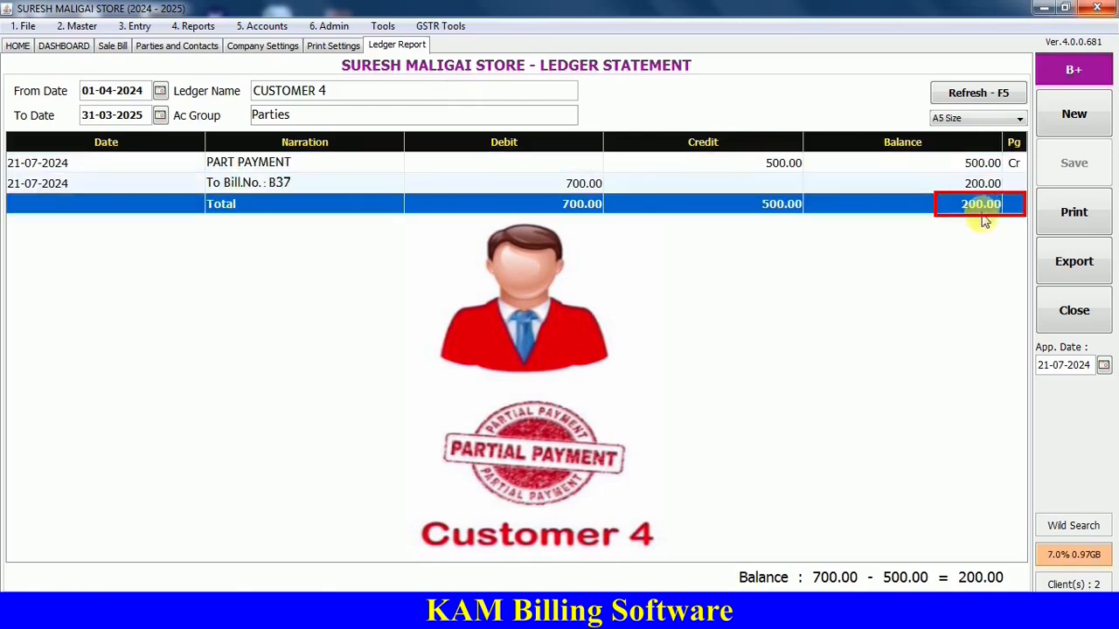
{"action": "key", "text": "Up"}
{"action": "key", "text": "Up"}
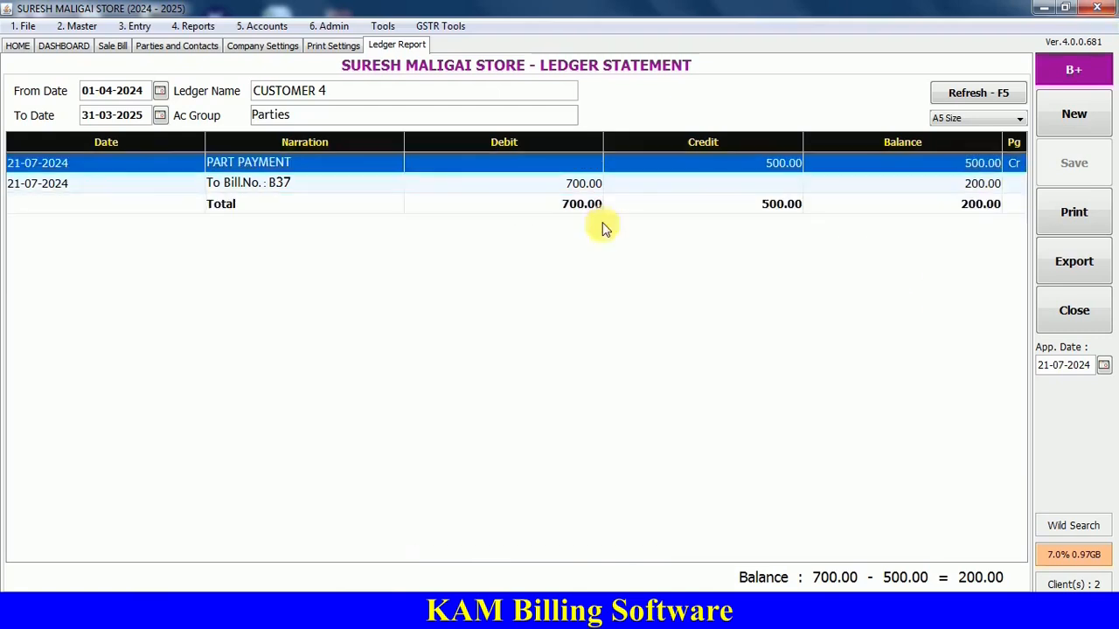
- Review the day's totals on the dashboard and reopen saved sale bill B37 with its payment options
{"action": "left_click", "coordinate": [85, 50]}
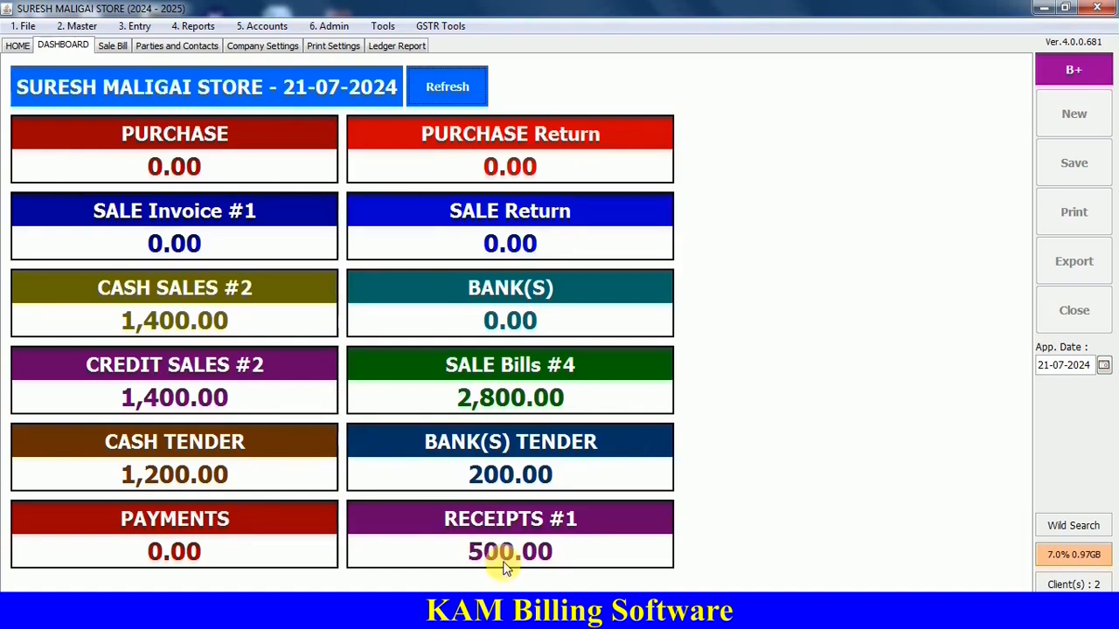
{"action": "left_click", "coordinate": [112, 45]}
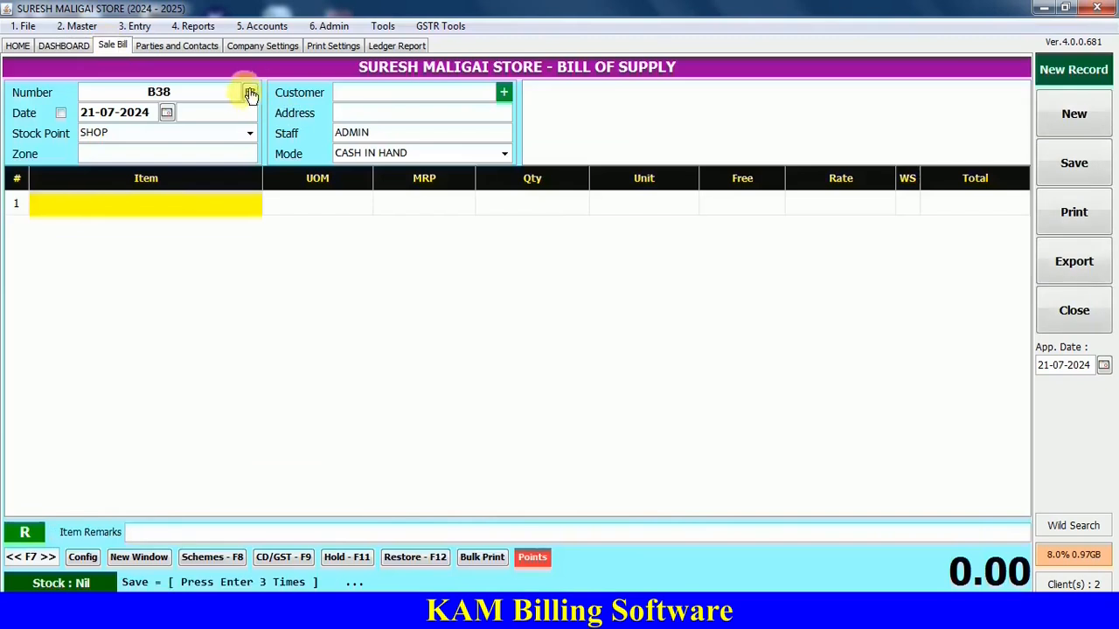
{"action": "left_click", "coordinate": [250, 92]}
{"action": "double_click", "coordinate": [660, 259]}
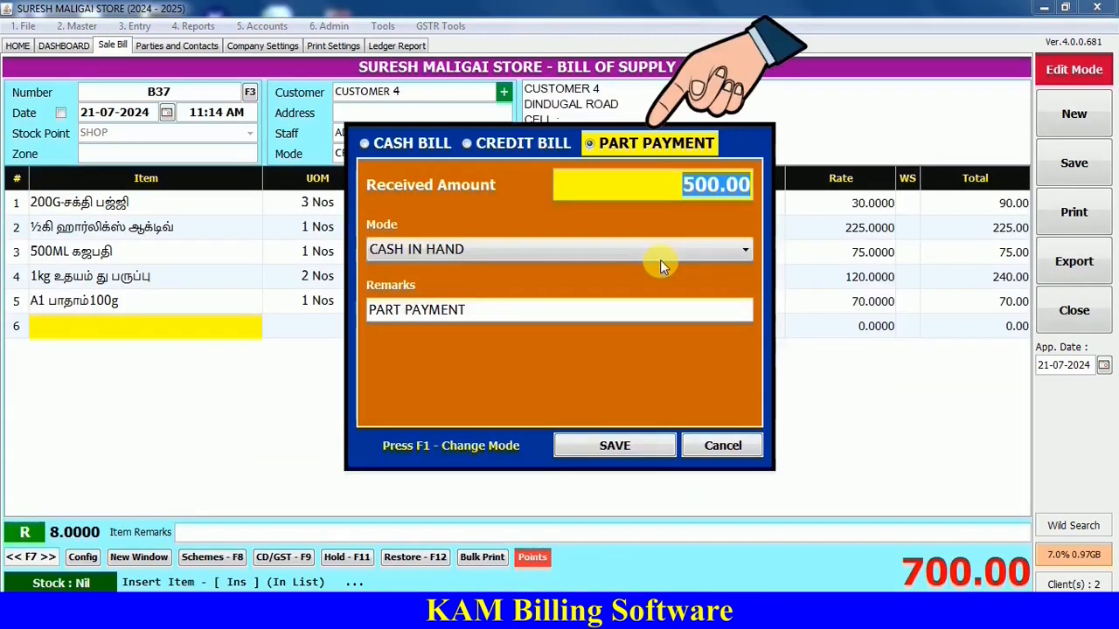